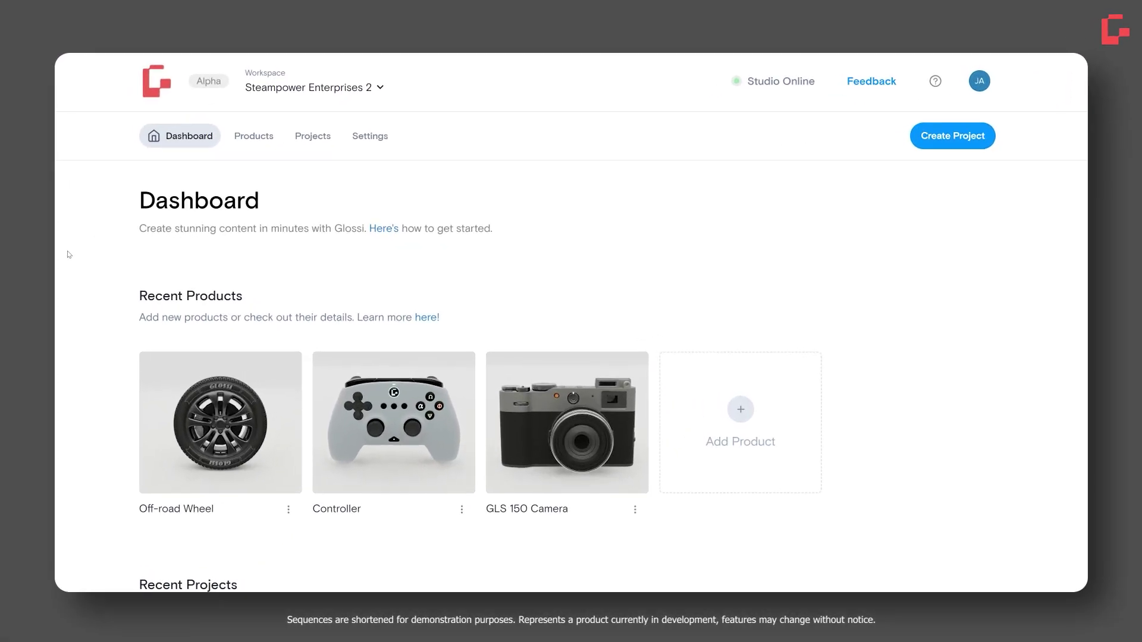
scroll(69, 329, down, 3)
scroll(69, 330, up, 2)
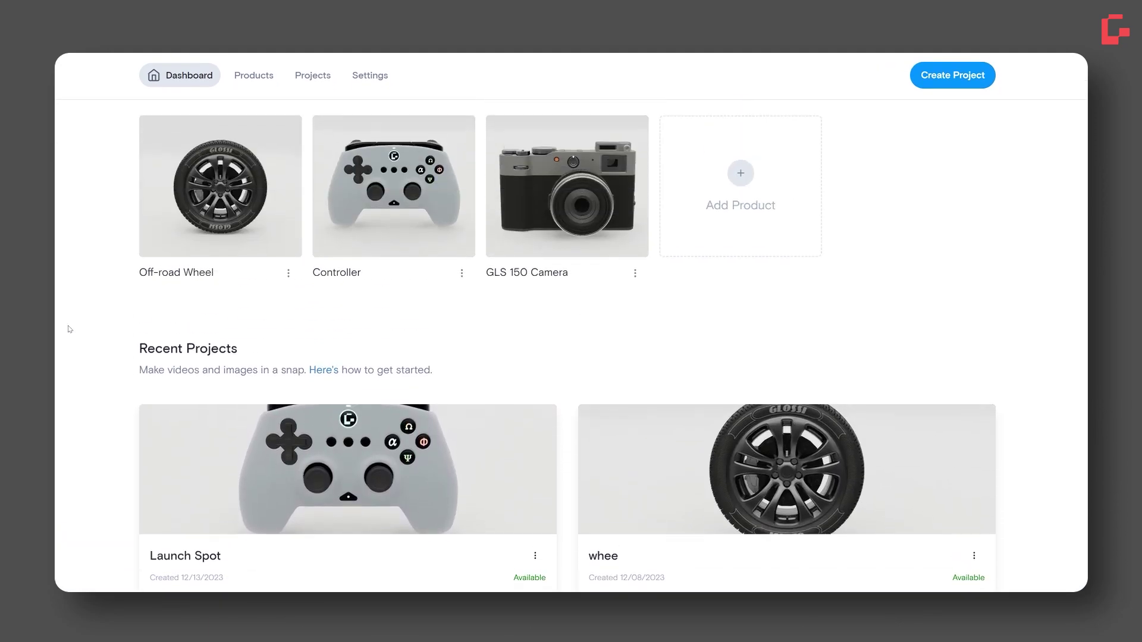
scroll(69, 329, up, 1)
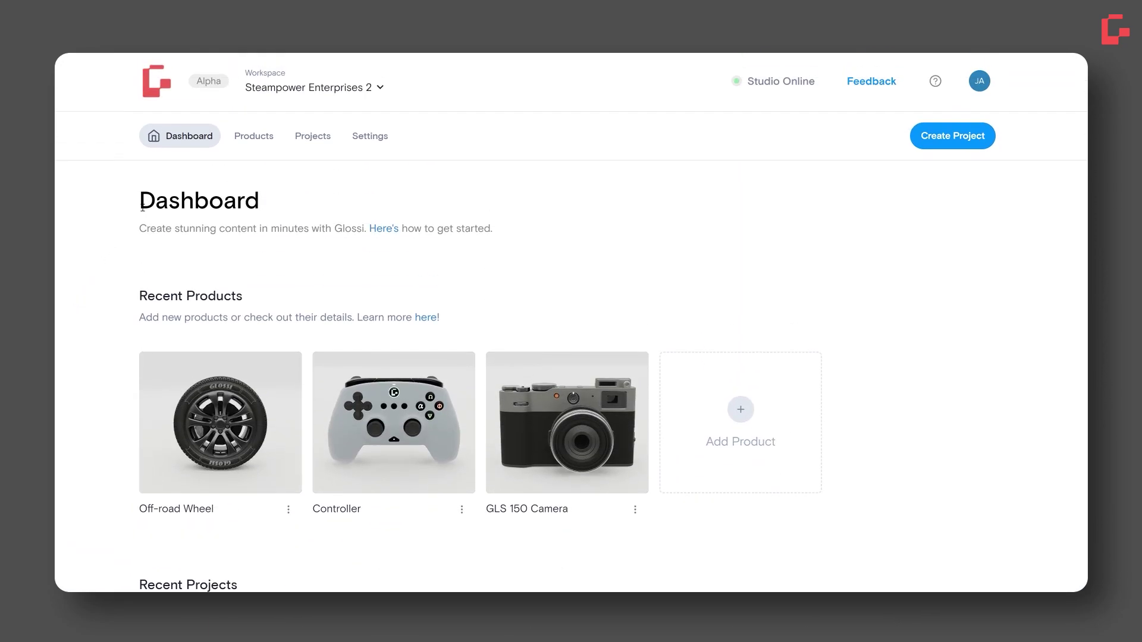
Browse the product catalog and open the Controller product's details
click(253, 136)
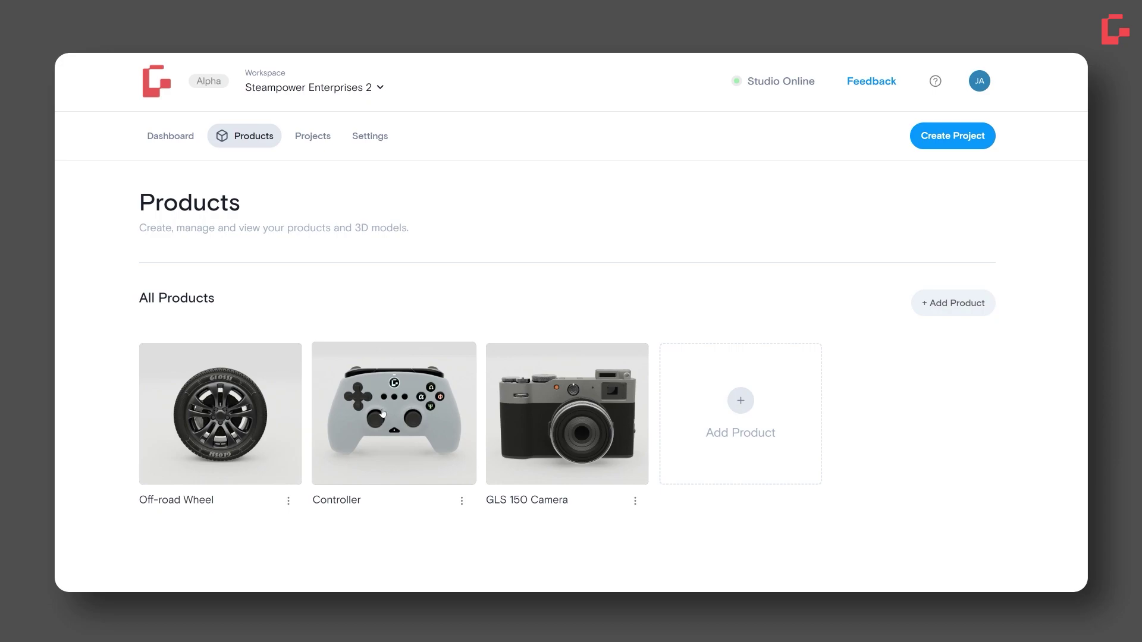
click(381, 412)
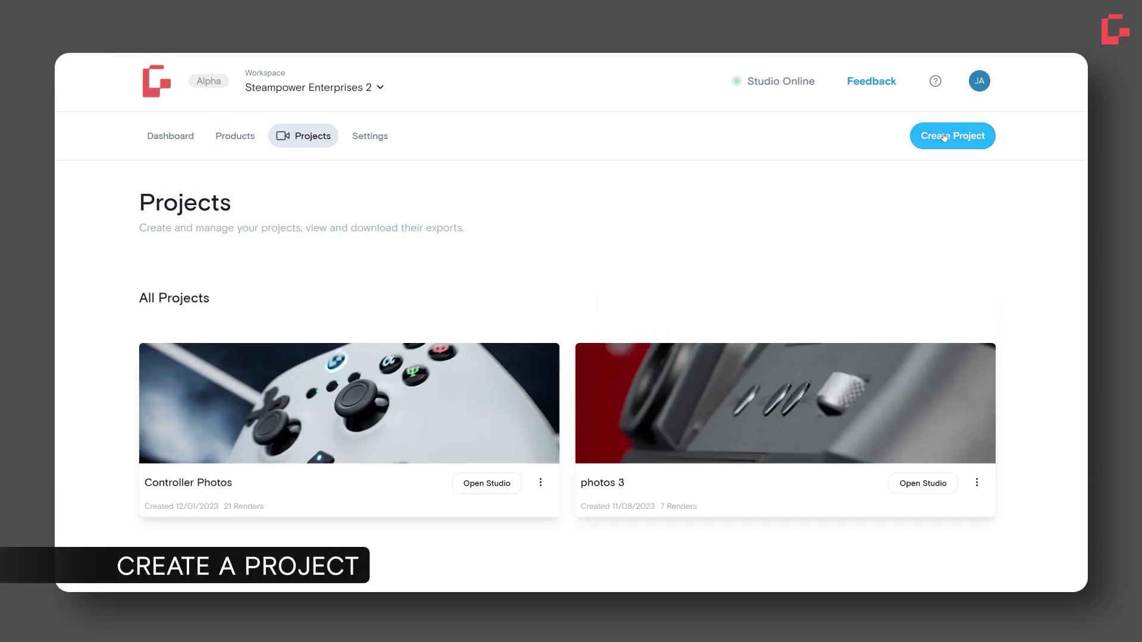
Start a new Video project with the Controller product, named Launch Spot Footage
click(944, 137)
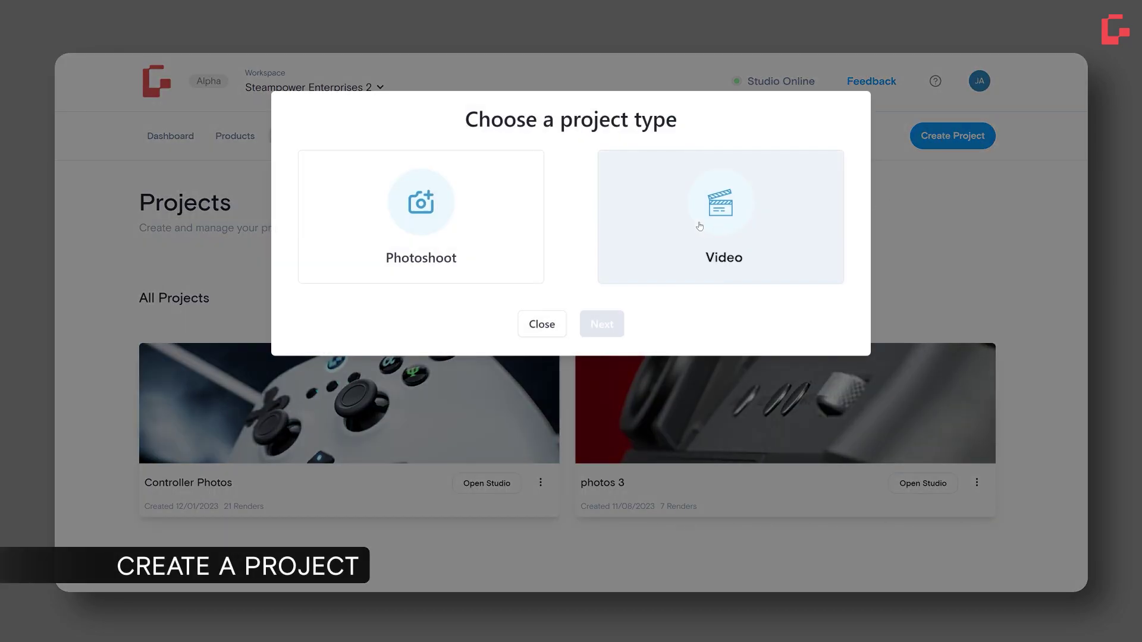
click(602, 324)
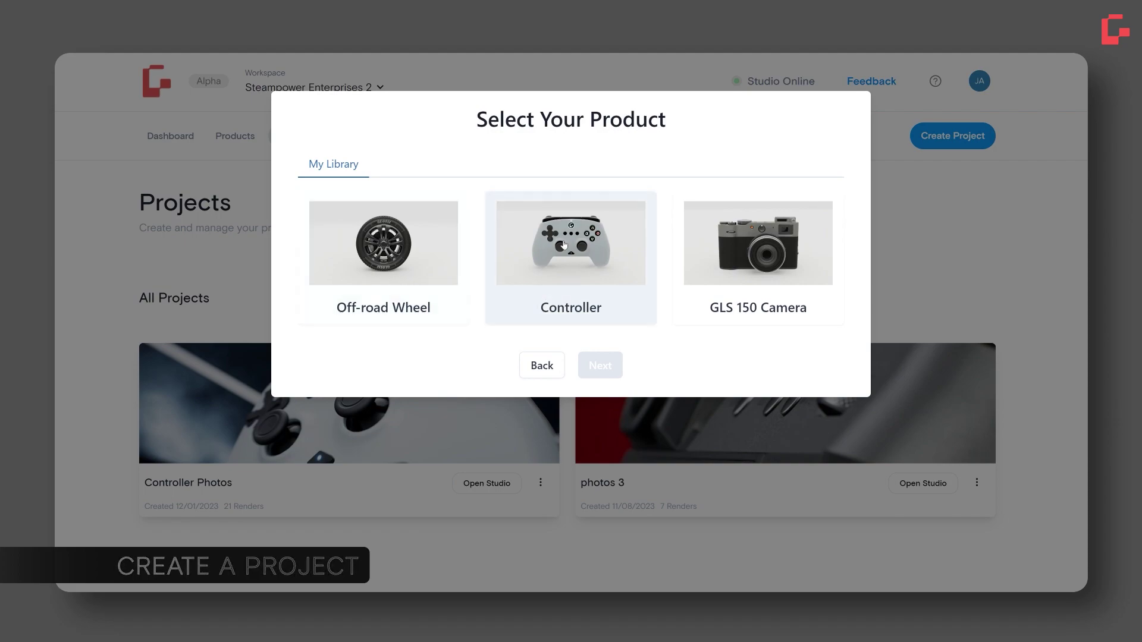
click(591, 360)
text(Launch Spot Footage)
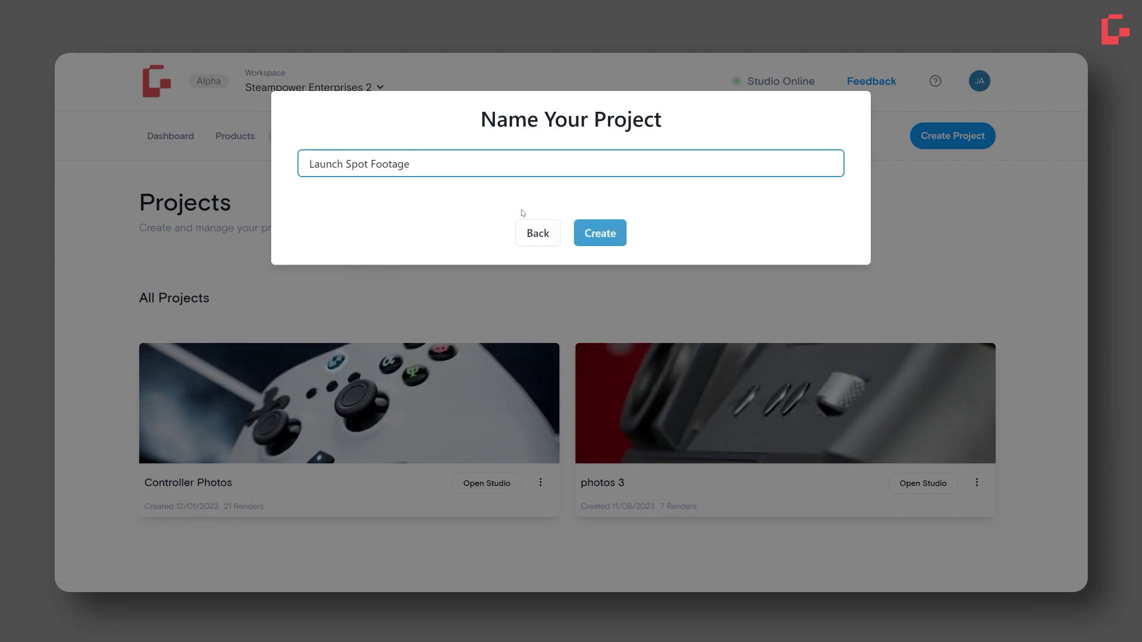
click(599, 233)
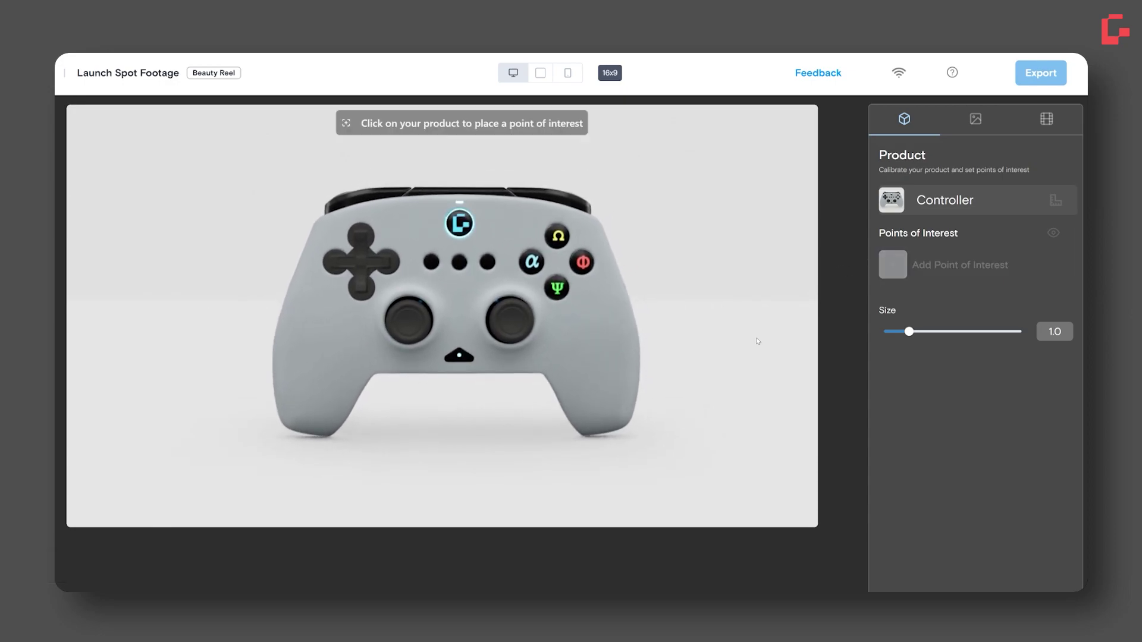
Save a shrunk D-Pad POI plus Left Thumbstick, Mute Button and Right Thumbstick POIs
click(362, 265)
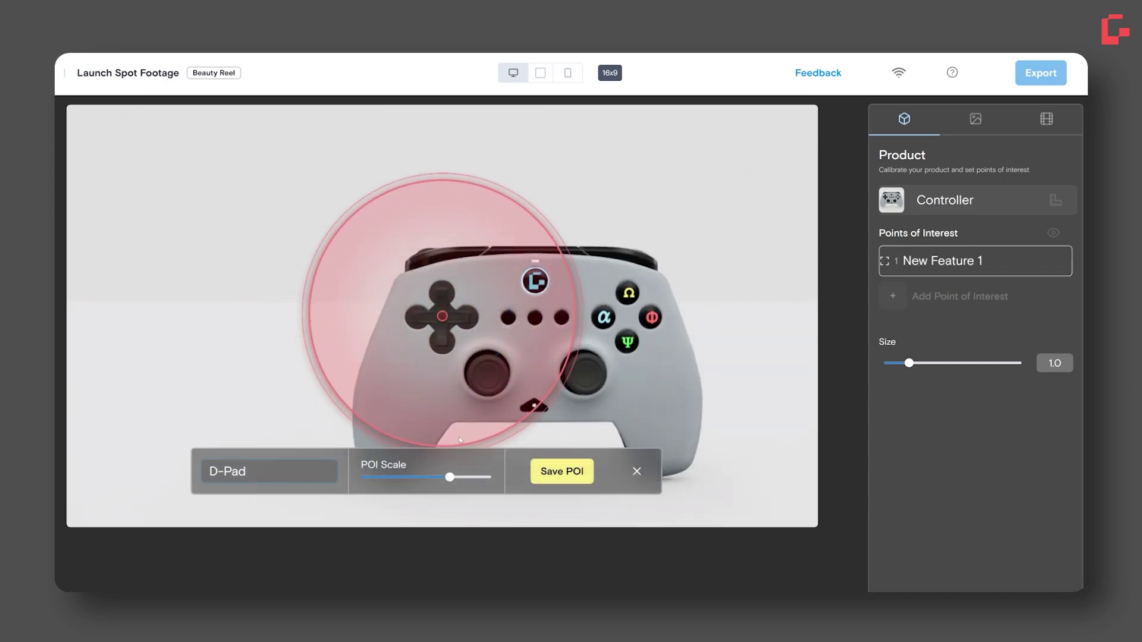
drag(451, 478, 376, 479)
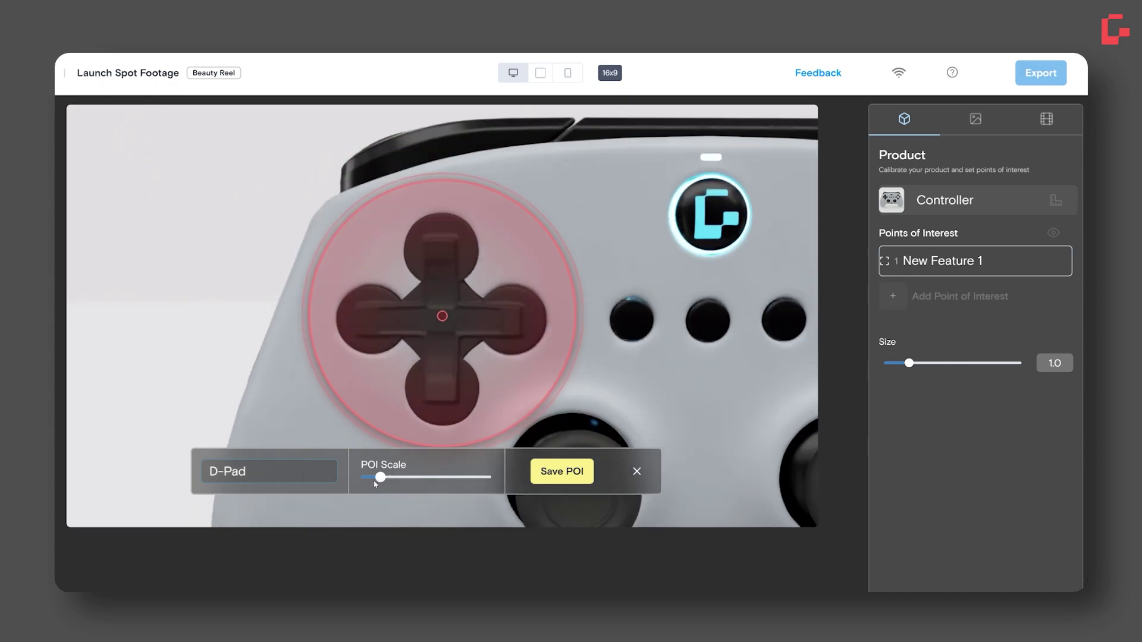
click(563, 471)
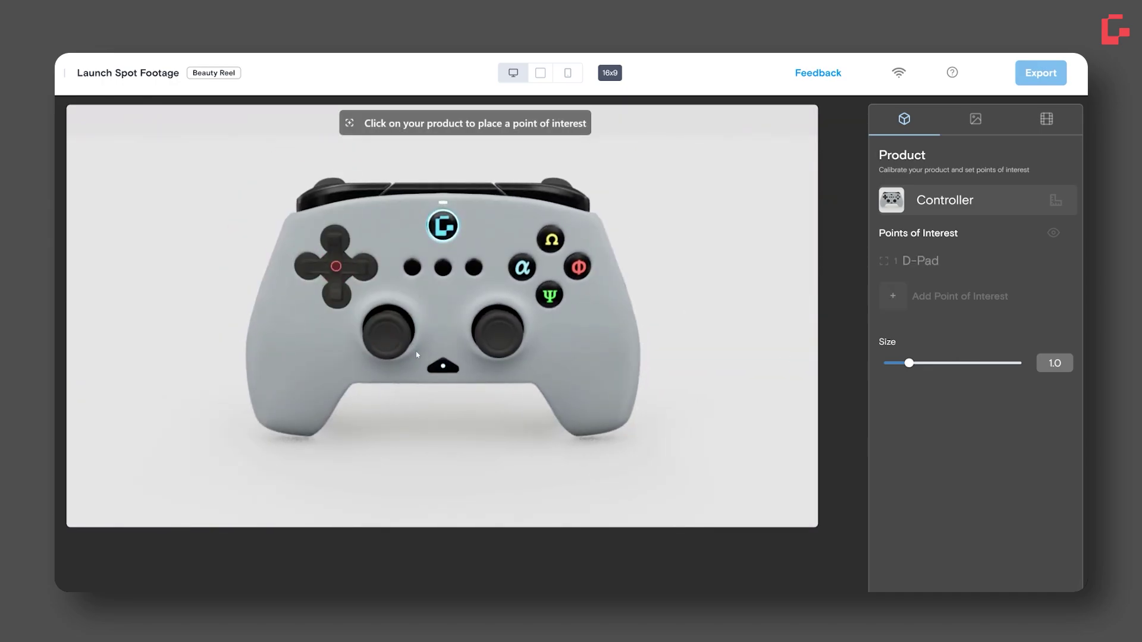
click(388, 331)
text(Left Thumbstick)
click(558, 470)
click(442, 366)
text(Mute Button)
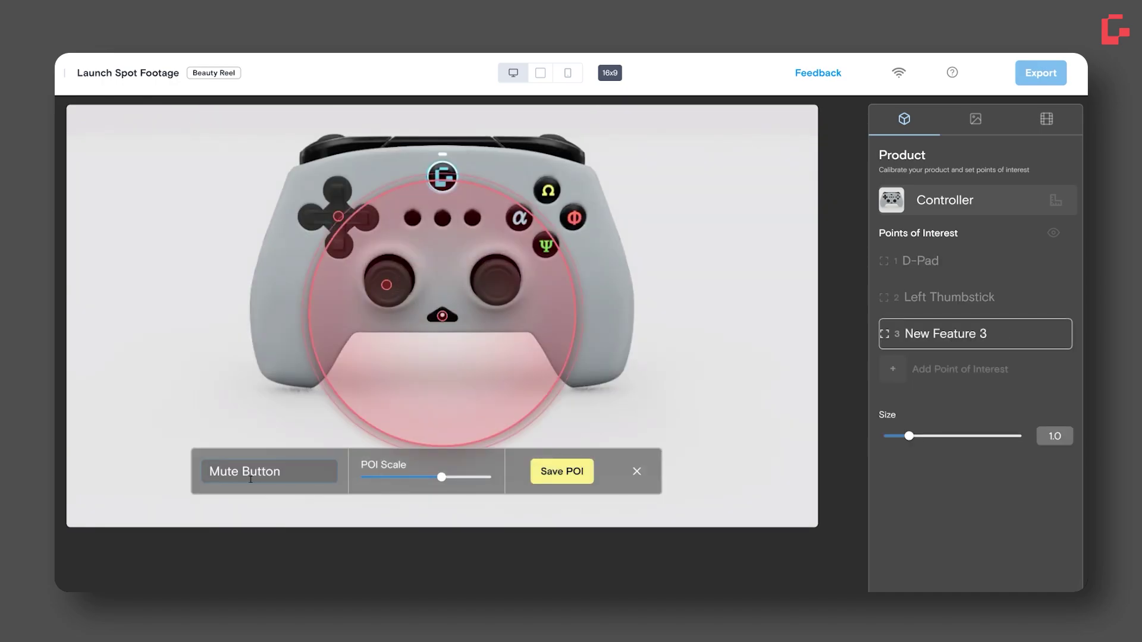
key(Return)
click(499, 332)
text(Right Thumbstick)
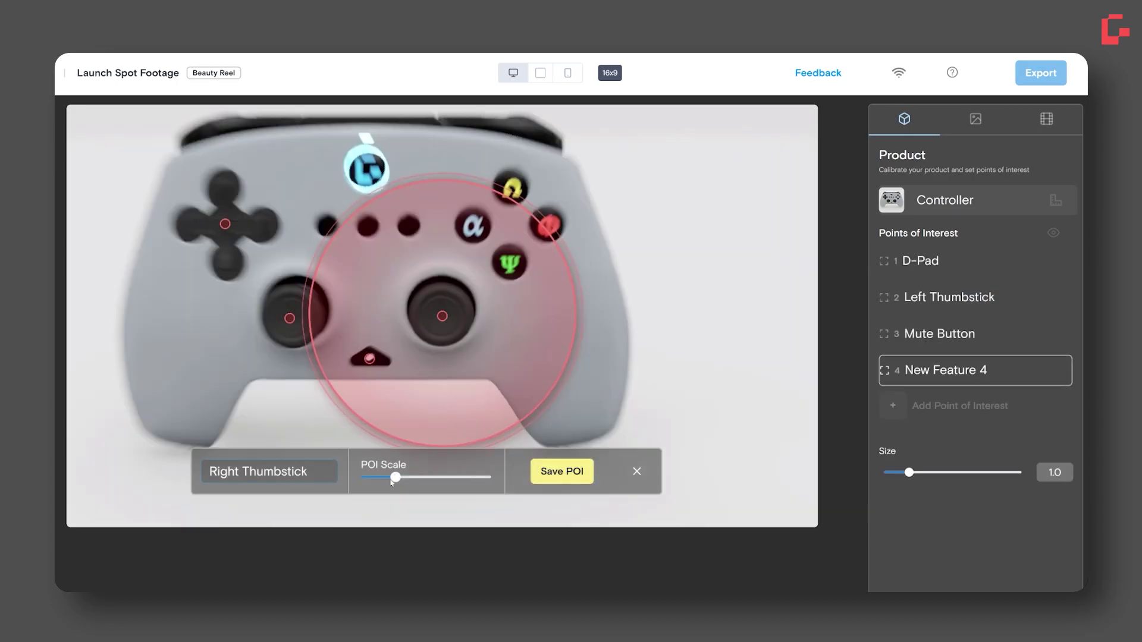
key(Return)
Add Face Buttons, Home Button, USB port, left trigger and right trigger points of interest
click(550, 267)
text(Face Buttons)
key(Return)
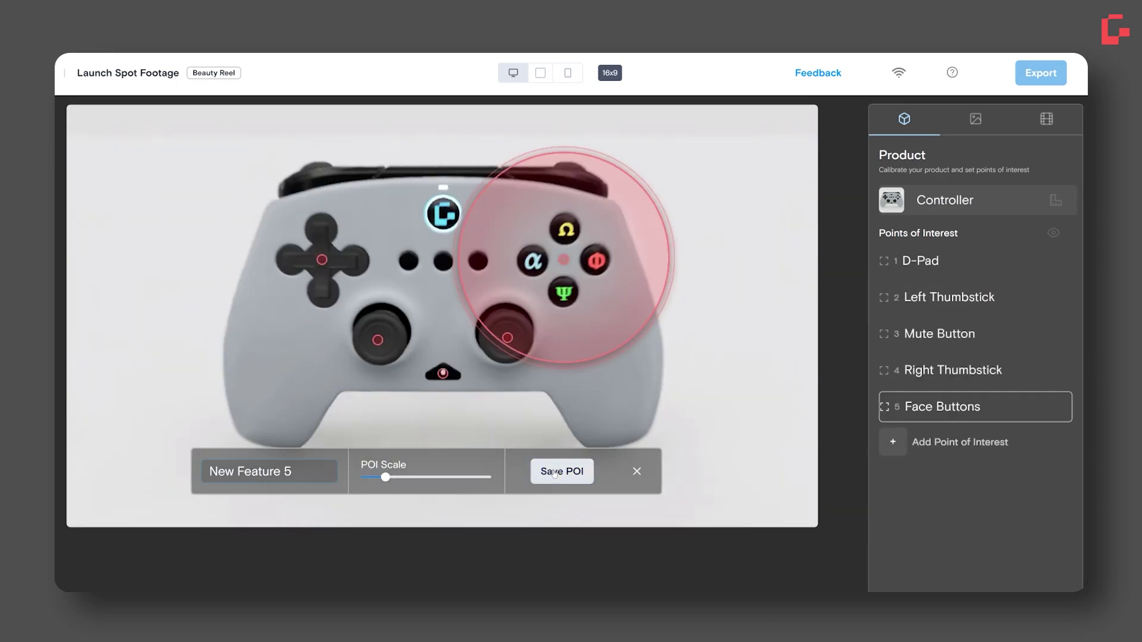
click(446, 227)
text(Home Button)
key(Return)
drag(446, 268, 447, 401)
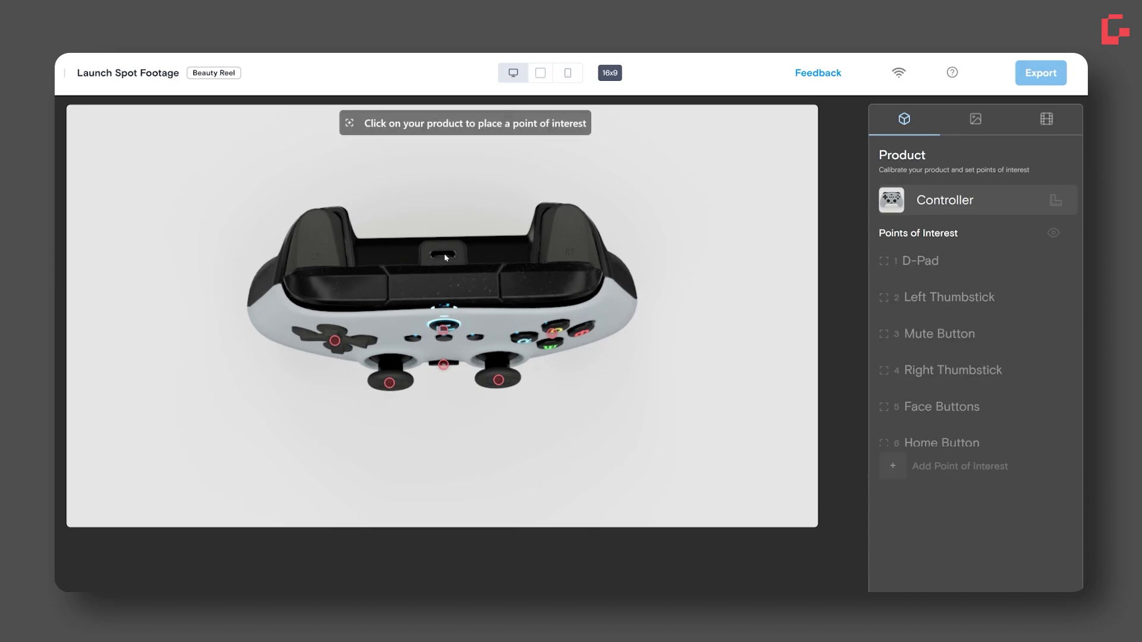
click(434, 252)
key(Return)
click(321, 196)
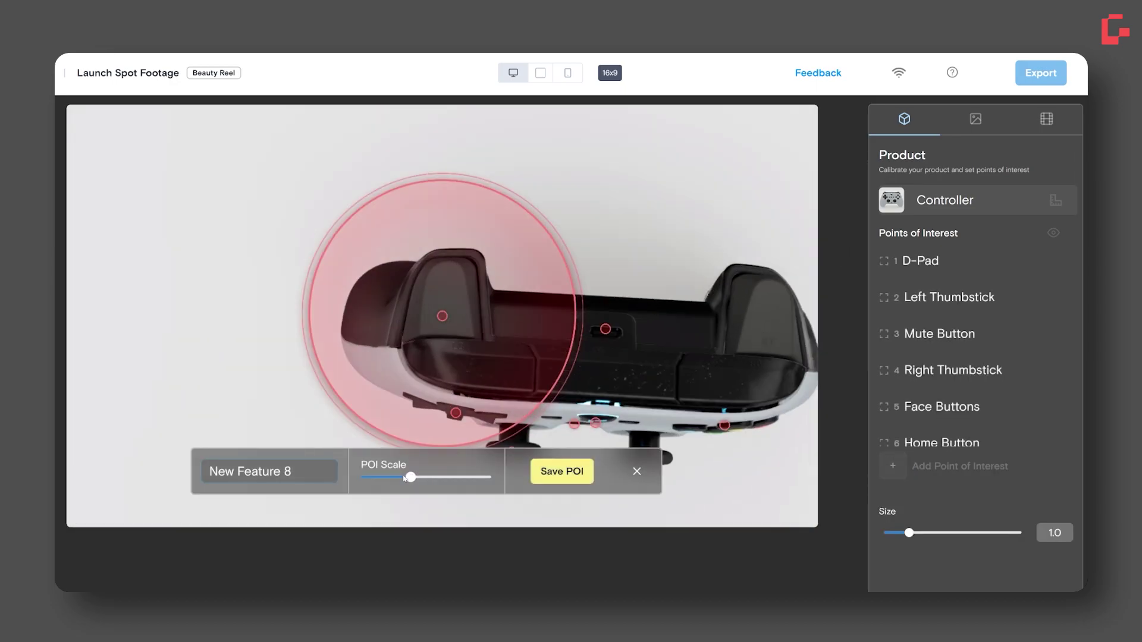
text(Left Shou)
key(Return)
click(562, 210)
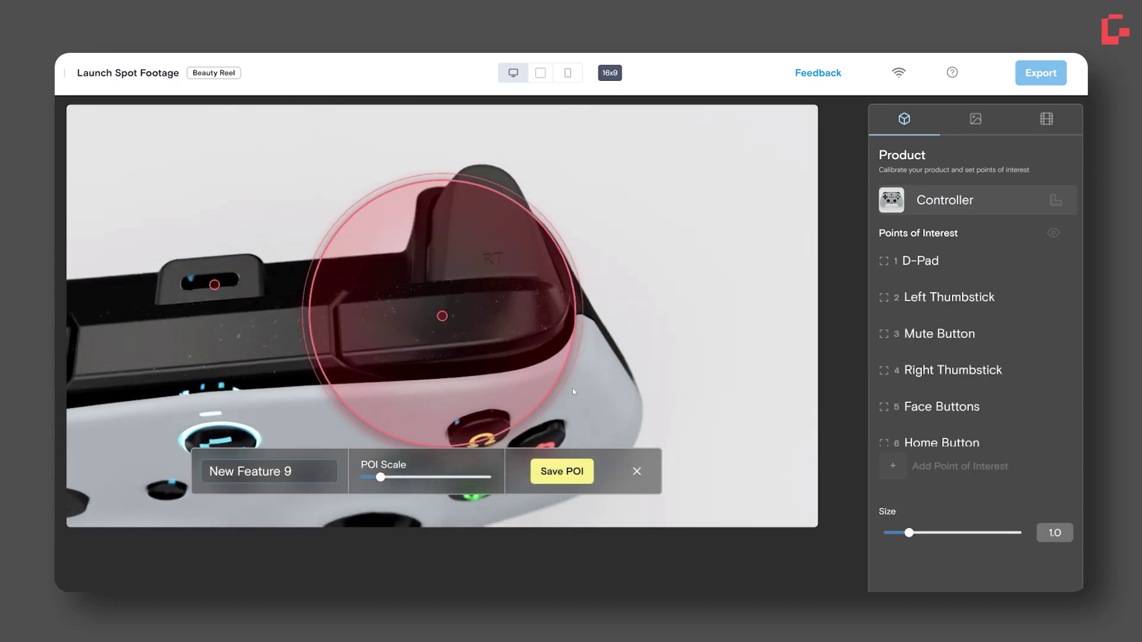
text(Right Should)
key(Return)
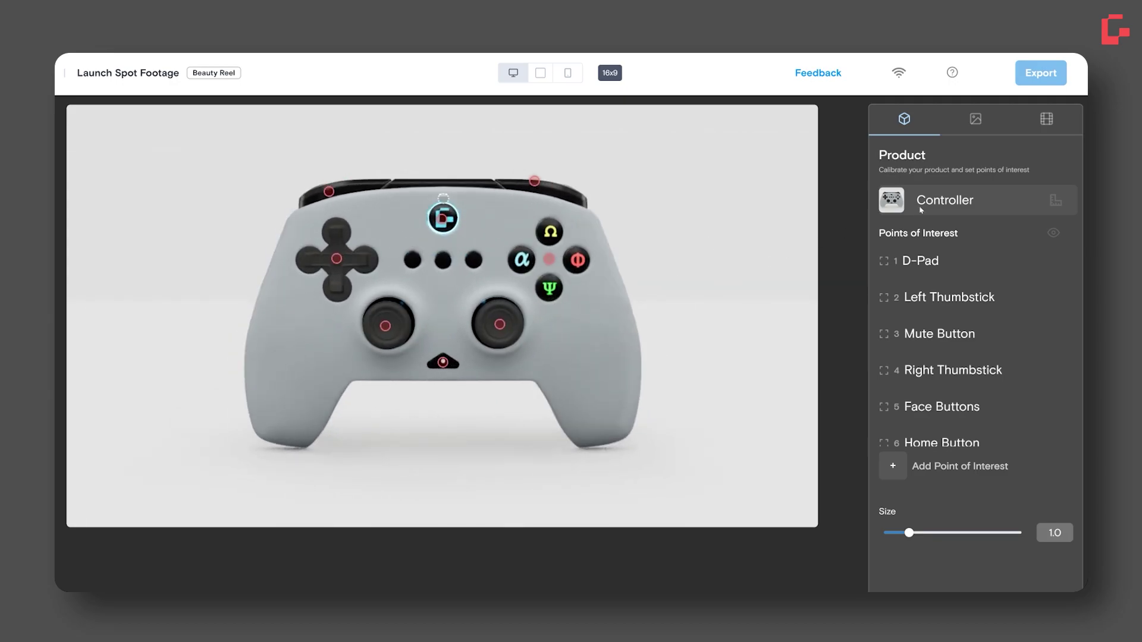
Try purple, cyan and grey backdrop colours, then raise the light angle to 60
click(976, 123)
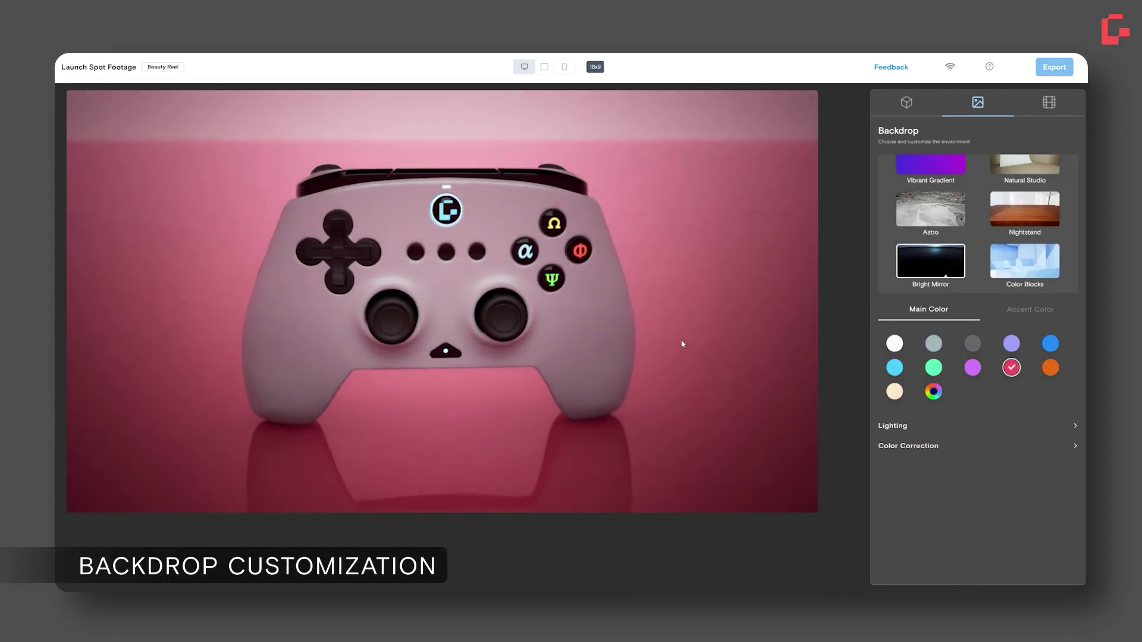
click(972, 368)
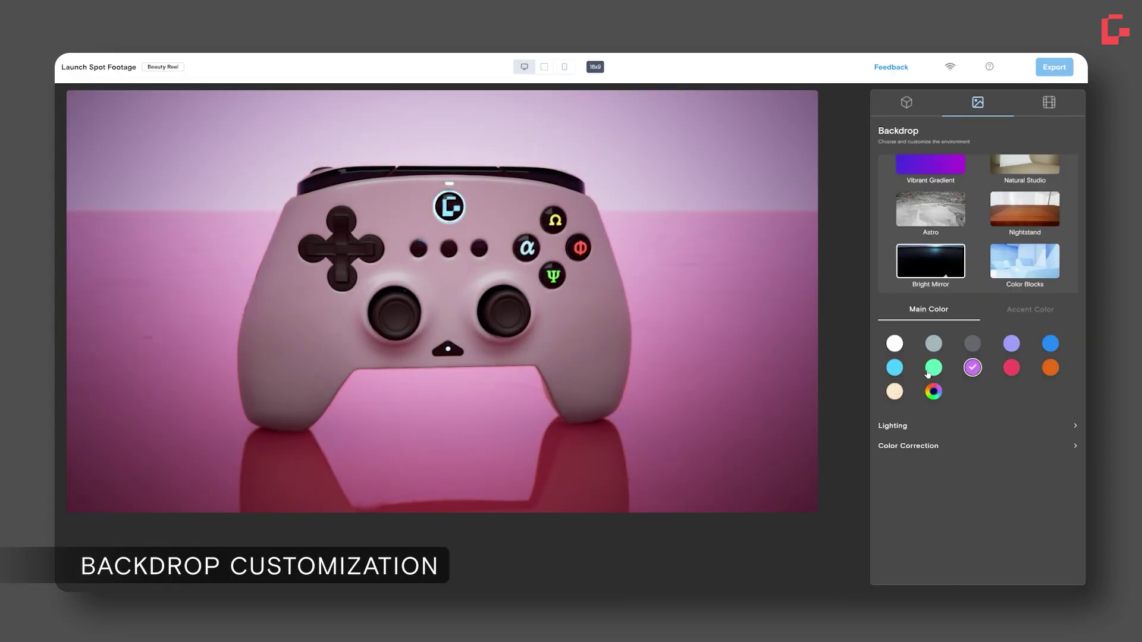
click(896, 367)
click(971, 346)
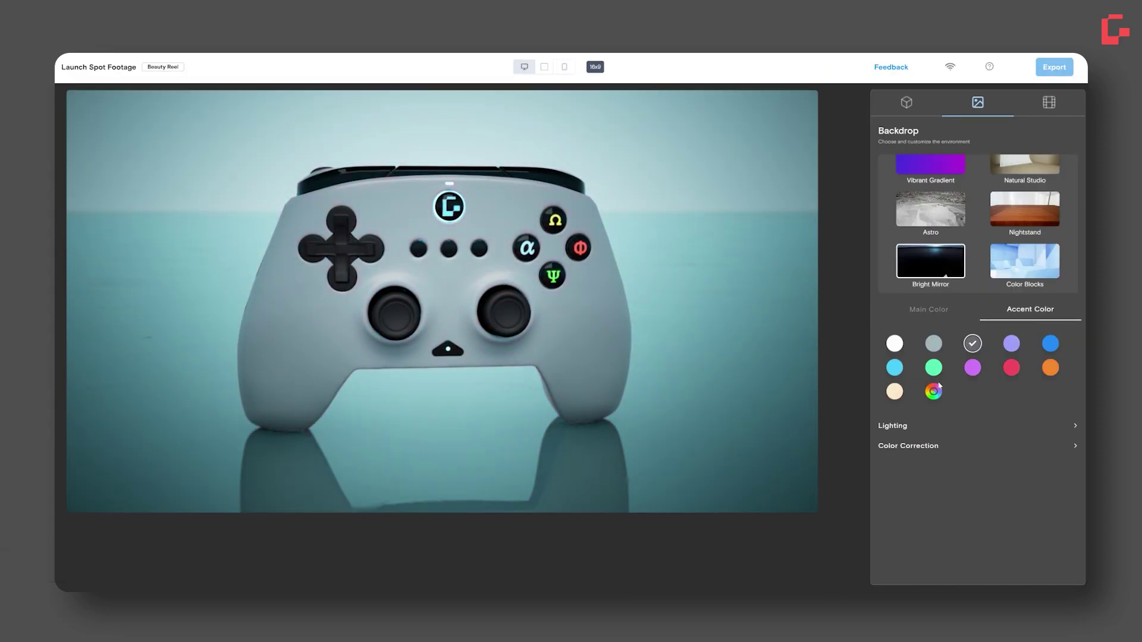
click(893, 425)
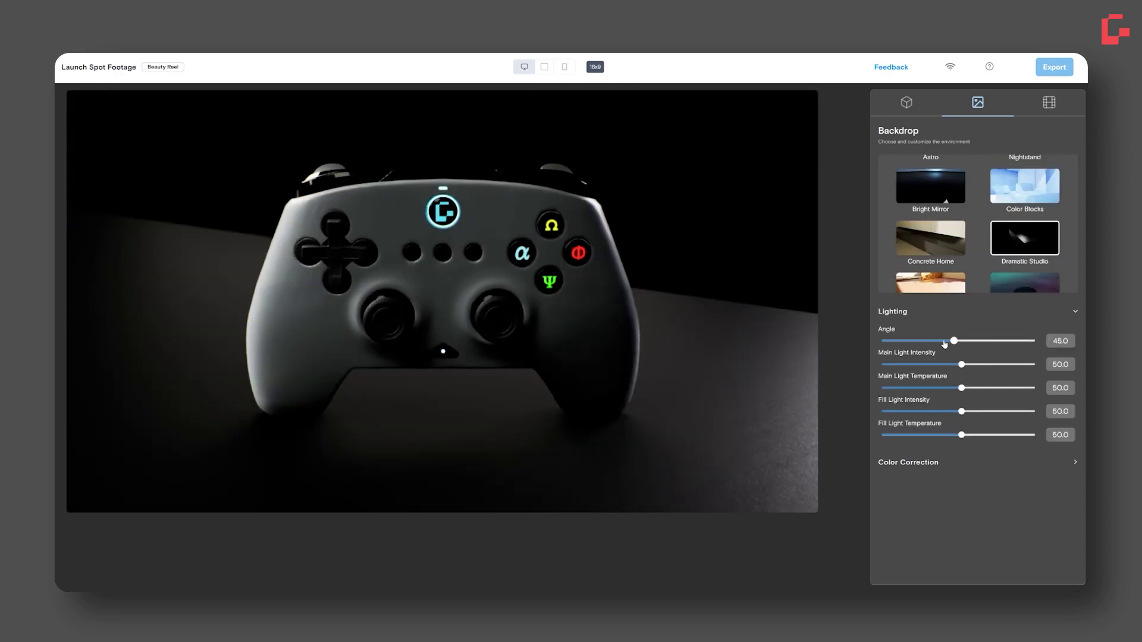
mouse_move(944, 344)
mouse_down()
mouse_move(984, 356)
mouse_move(971, 358)
mouse_up()
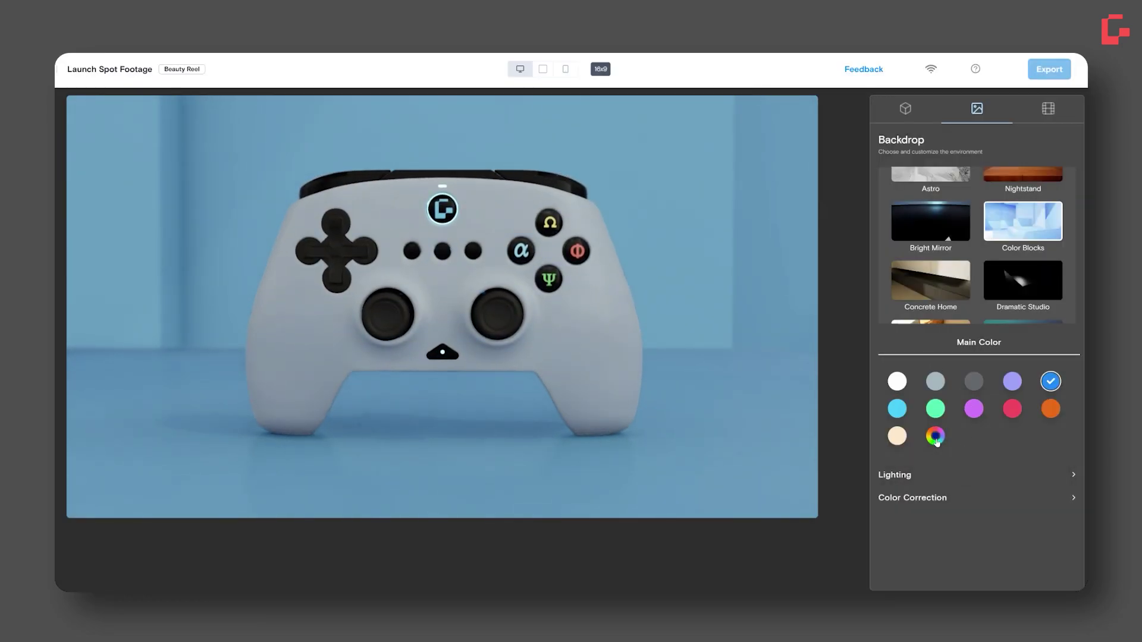
Pick a custom deep blue for the backdrop and raise main light intensity to 100
click(936, 437)
click(952, 359)
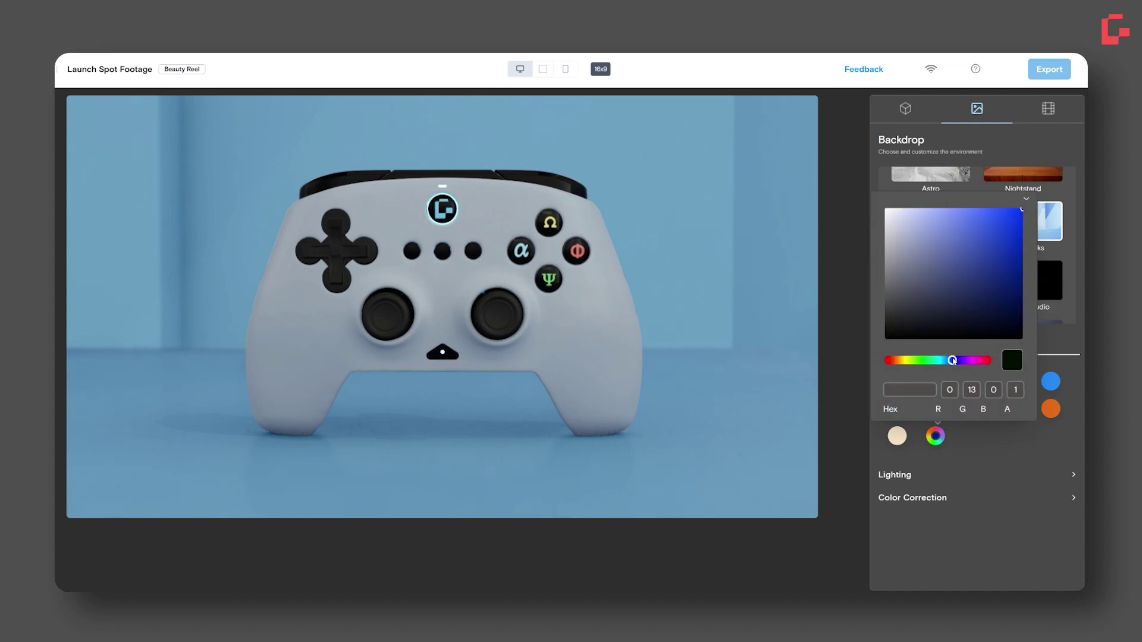
click(1024, 230)
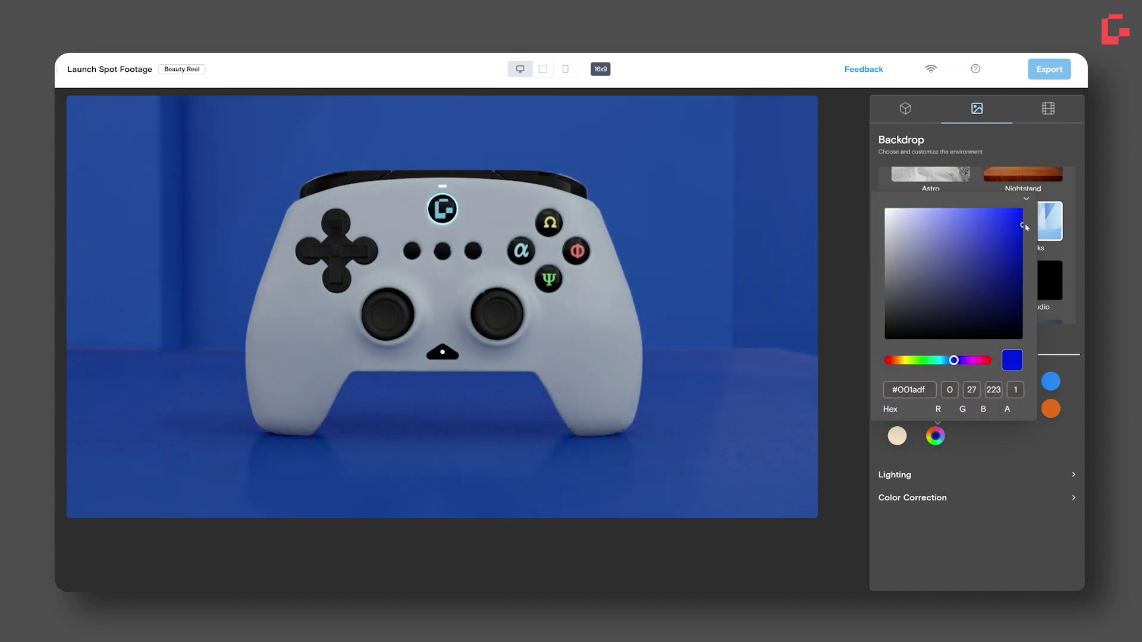
click(1025, 195)
click(947, 482)
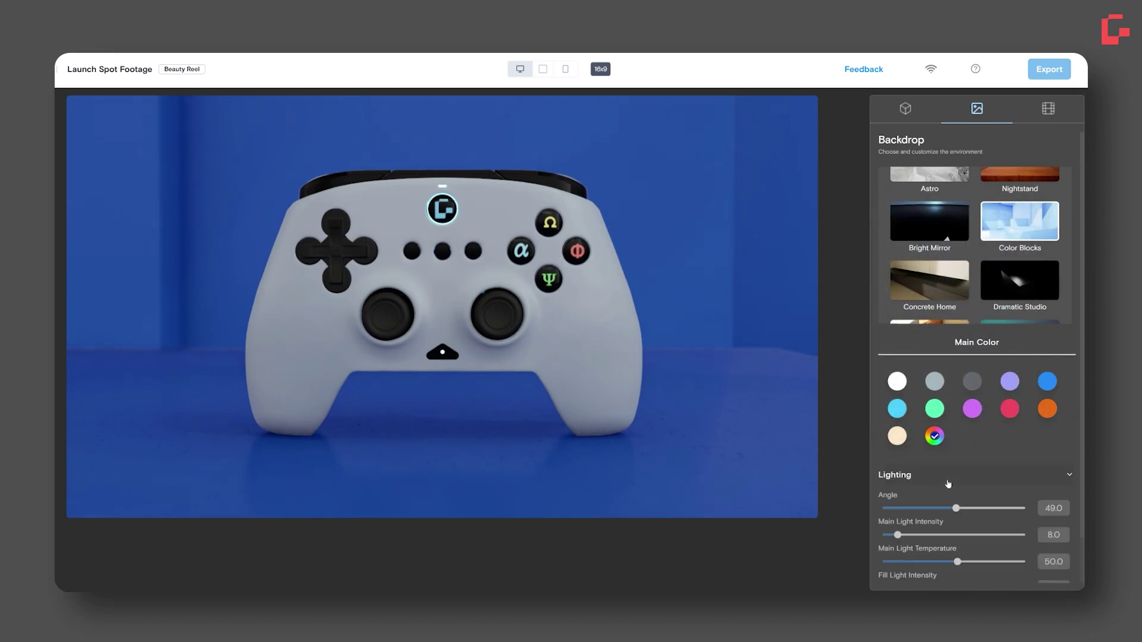
drag(947, 535, 1029, 534)
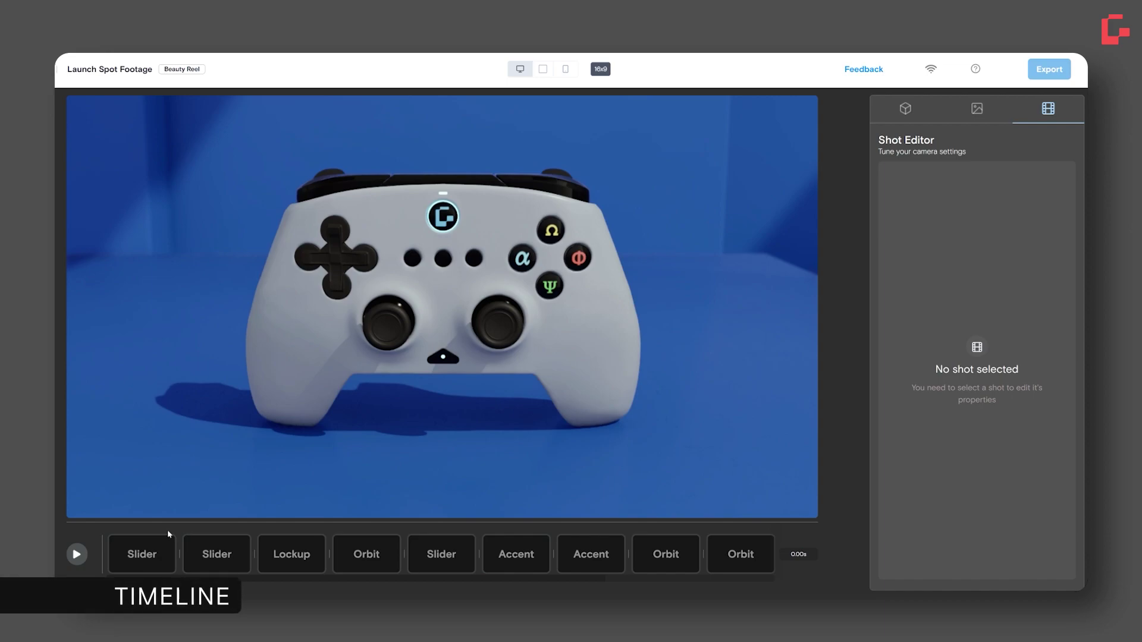
Play the reel, step through its Slider, Lockup and Orbit shots, then load the second Slider shot
click(76, 554)
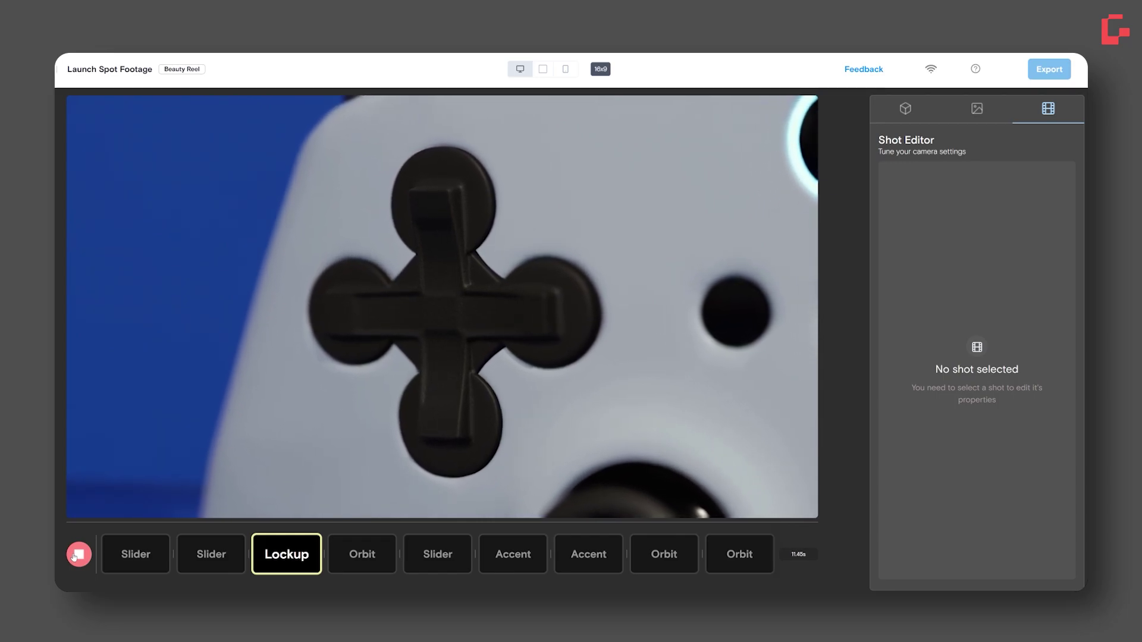
click(74, 555)
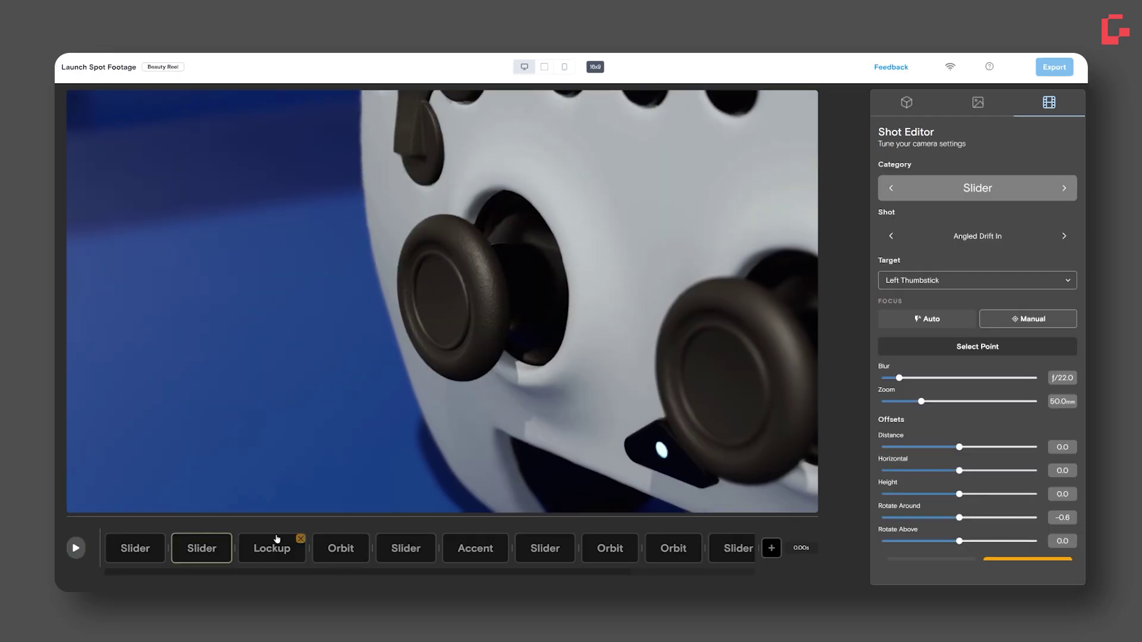
click(146, 553)
click(196, 553)
click(269, 552)
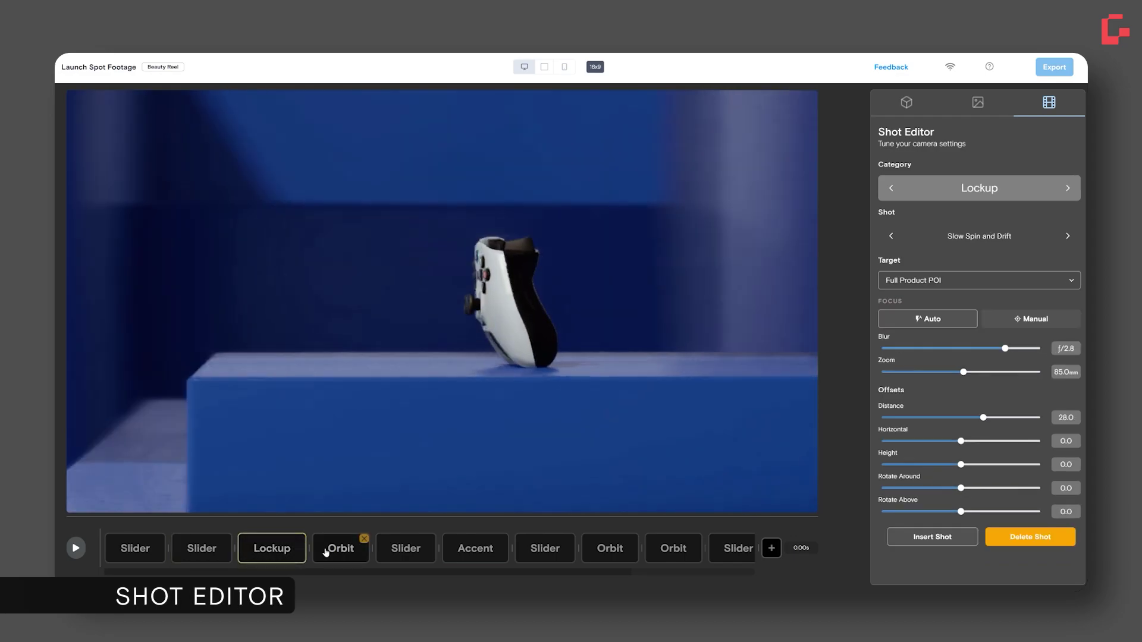
click(343, 551)
click(408, 553)
click(348, 553)
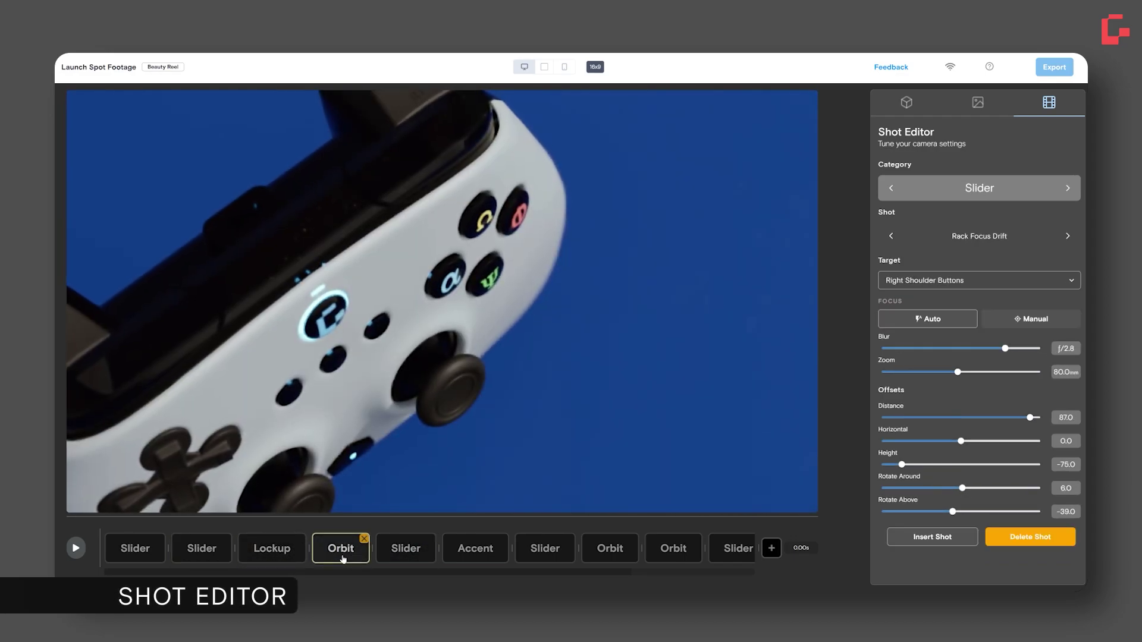
click(276, 553)
click(210, 553)
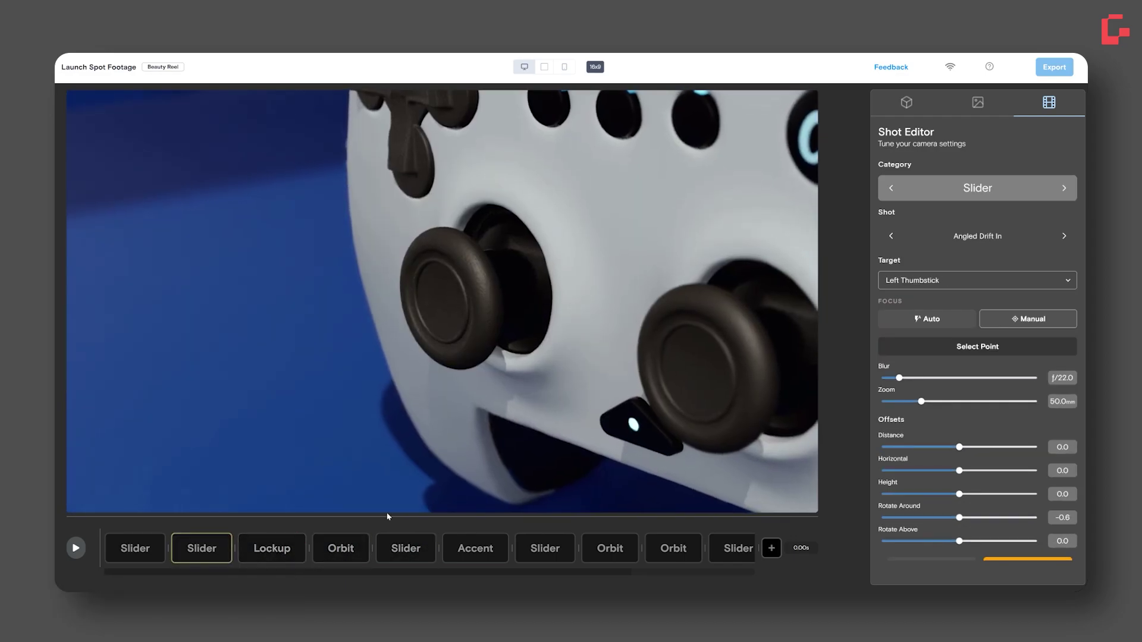
click(922, 281)
Try Right Thumbstick, Face Buttons and Home Button targets, settling on the D-Pad
click(927, 323)
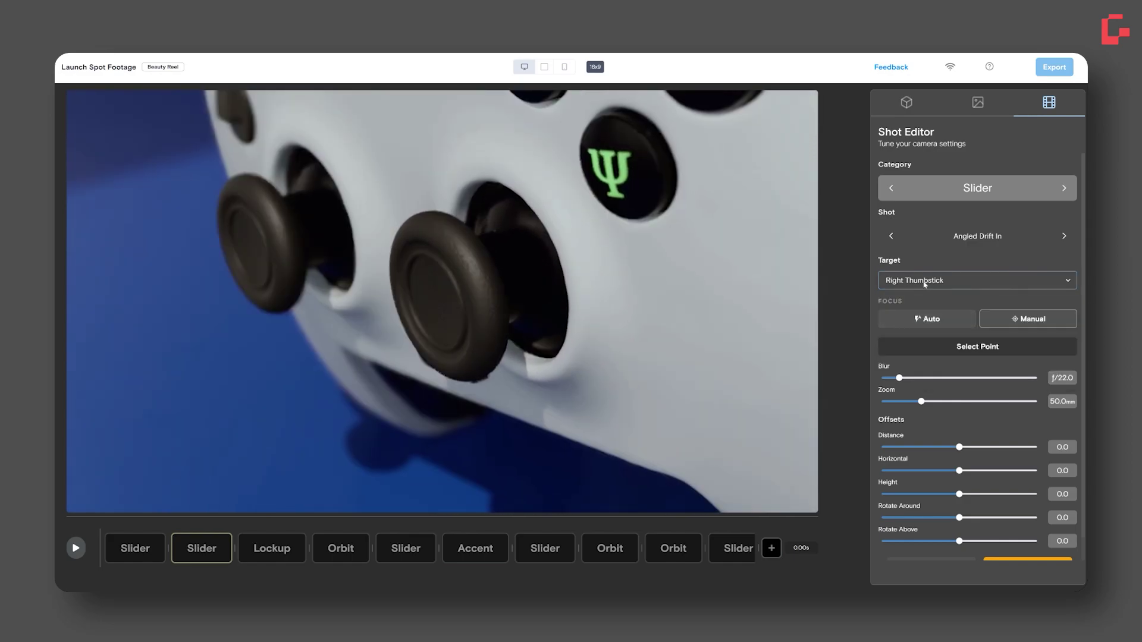
click(924, 281)
click(924, 330)
click(923, 280)
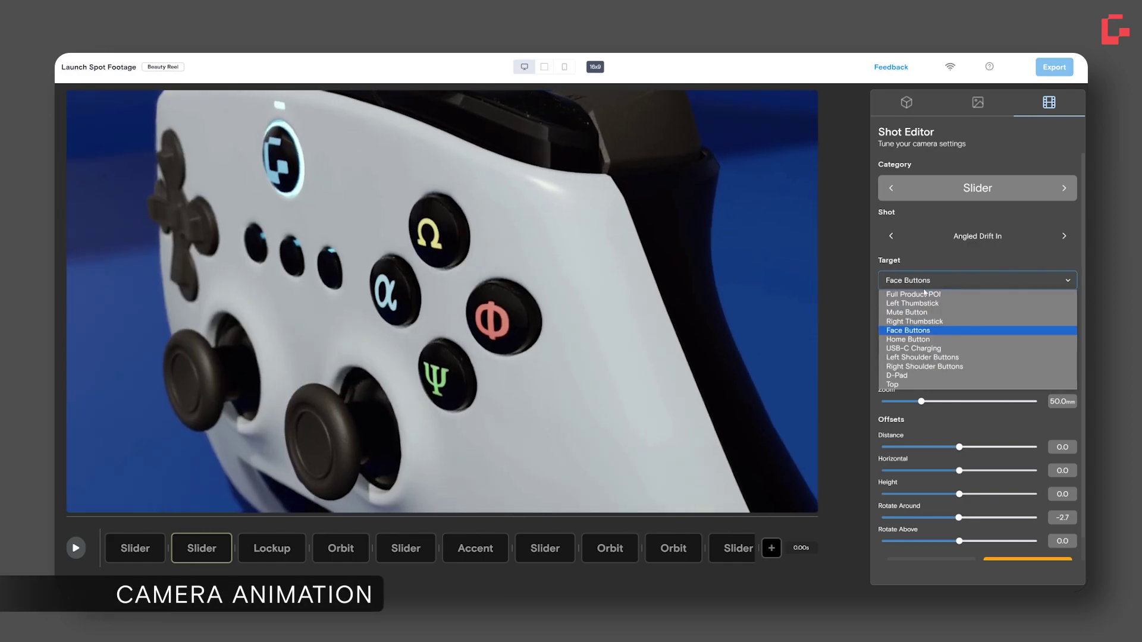
click(923, 312)
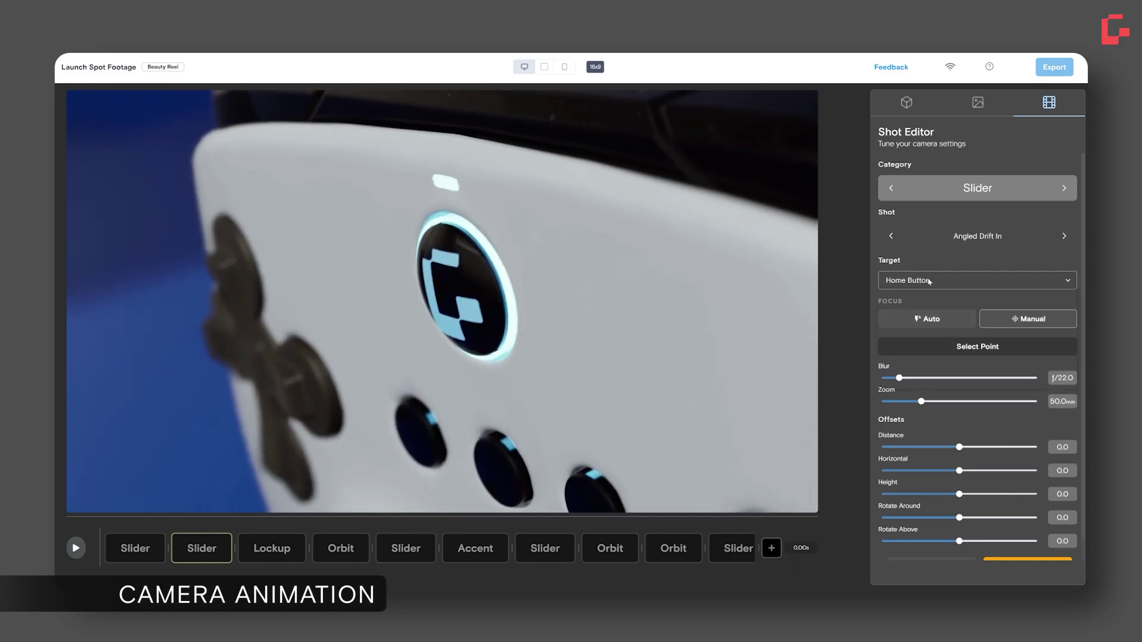
click(929, 281)
click(923, 383)
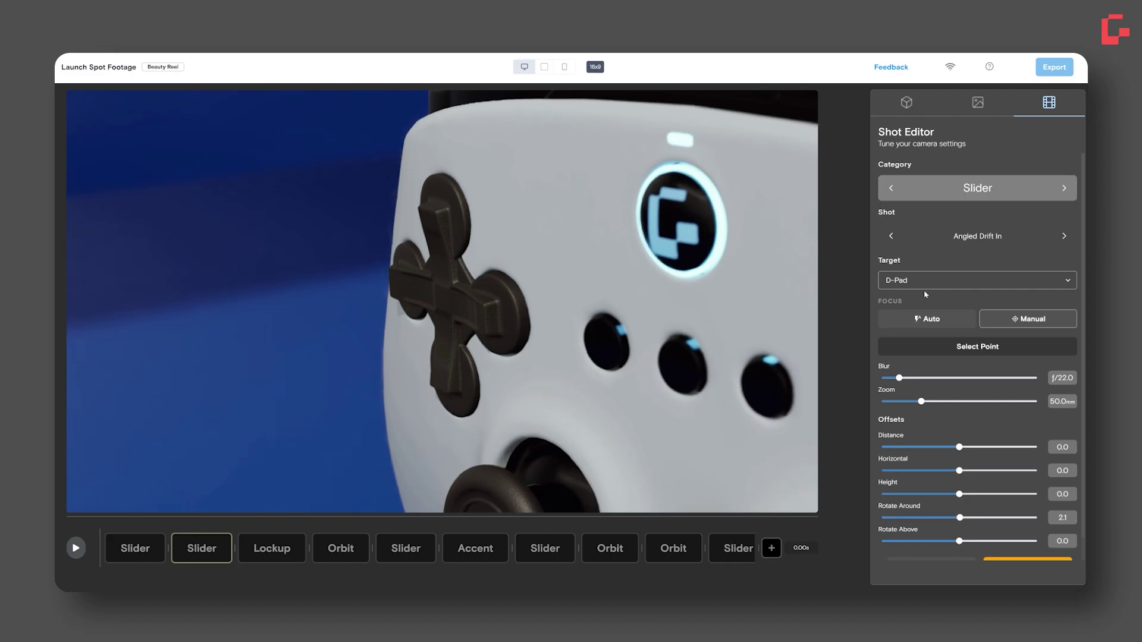
Cycle through Crane and Accent moves, settling on Slider Drift In From Low
click(1064, 188)
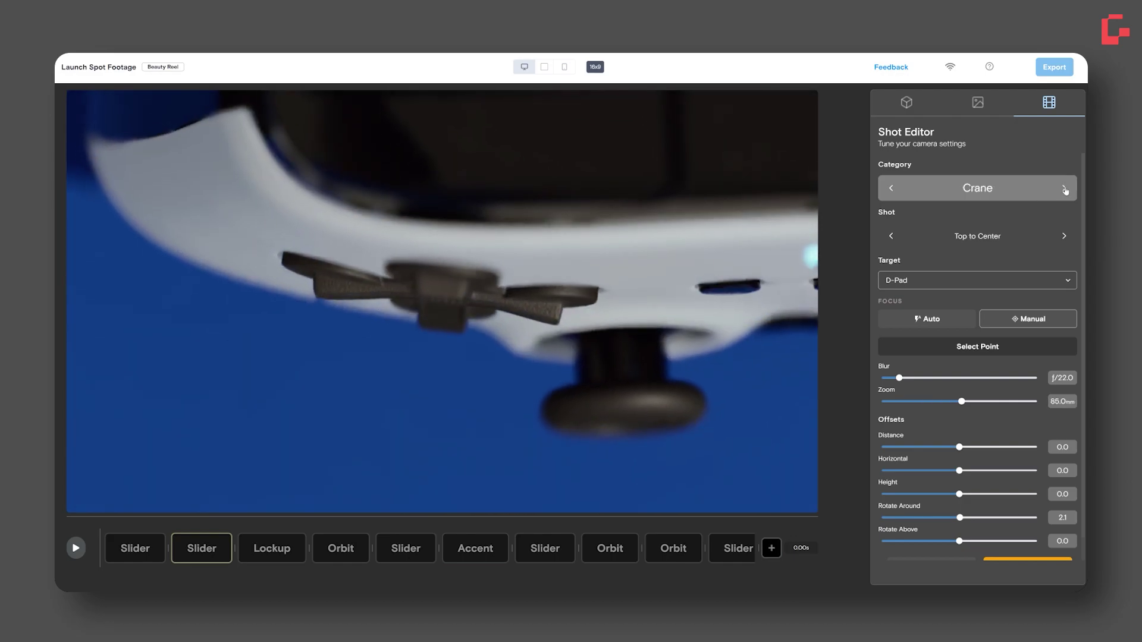
click(1064, 236)
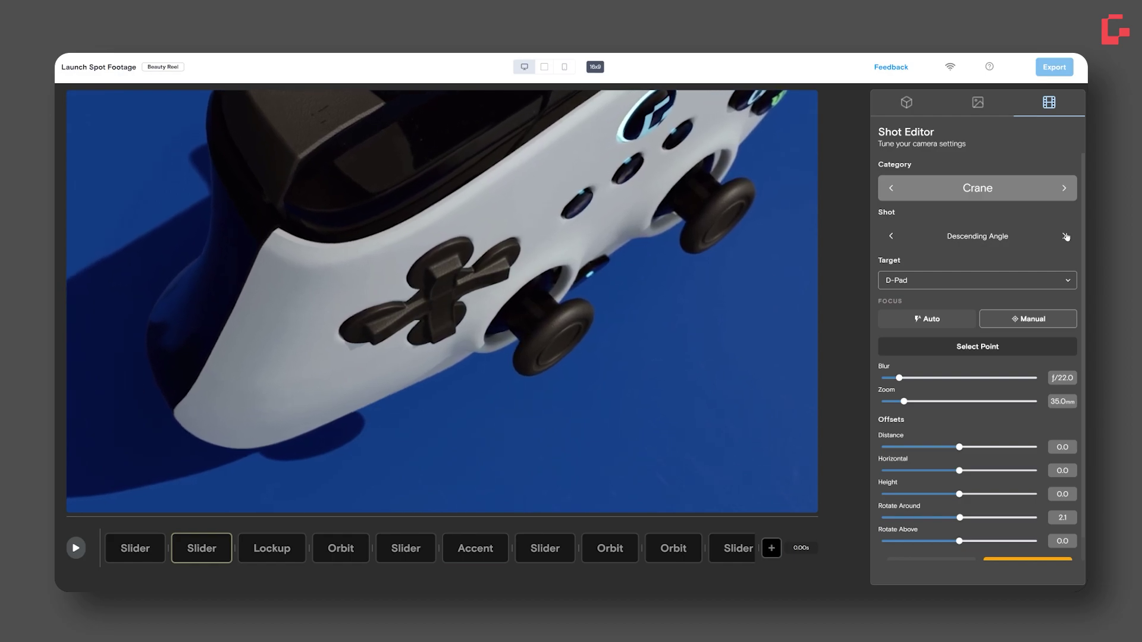
click(1064, 236)
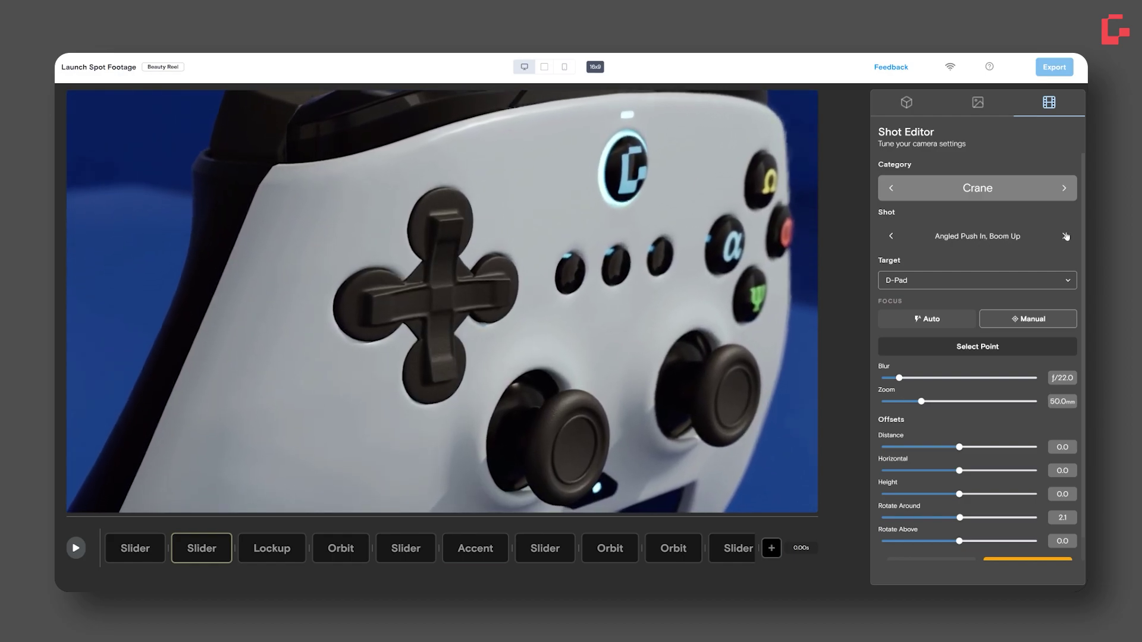
click(1063, 237)
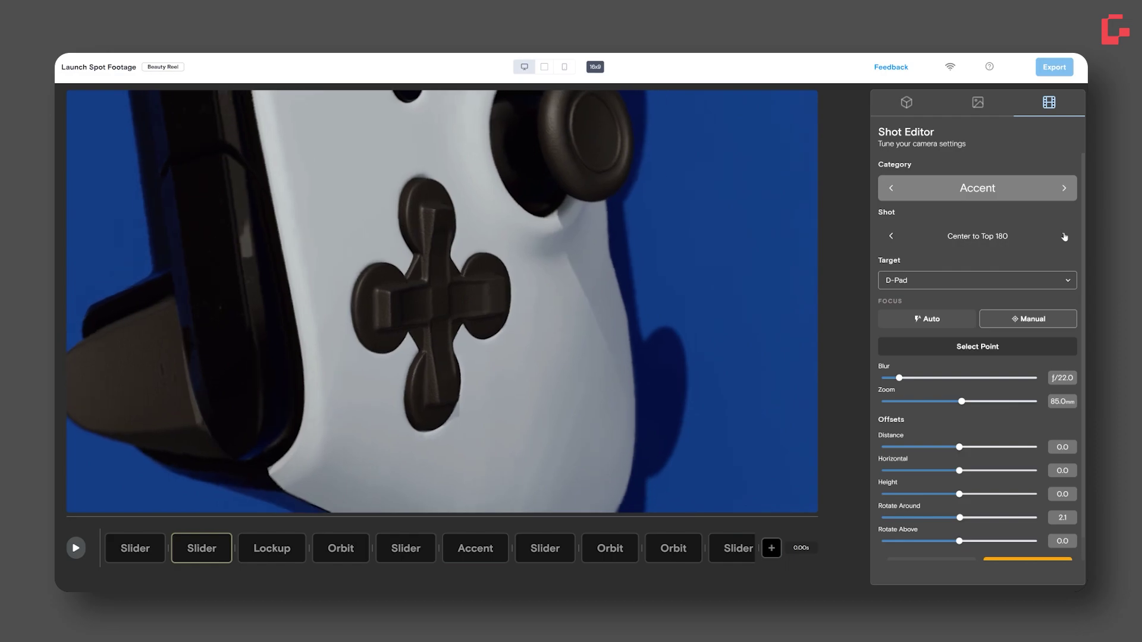
click(1063, 236)
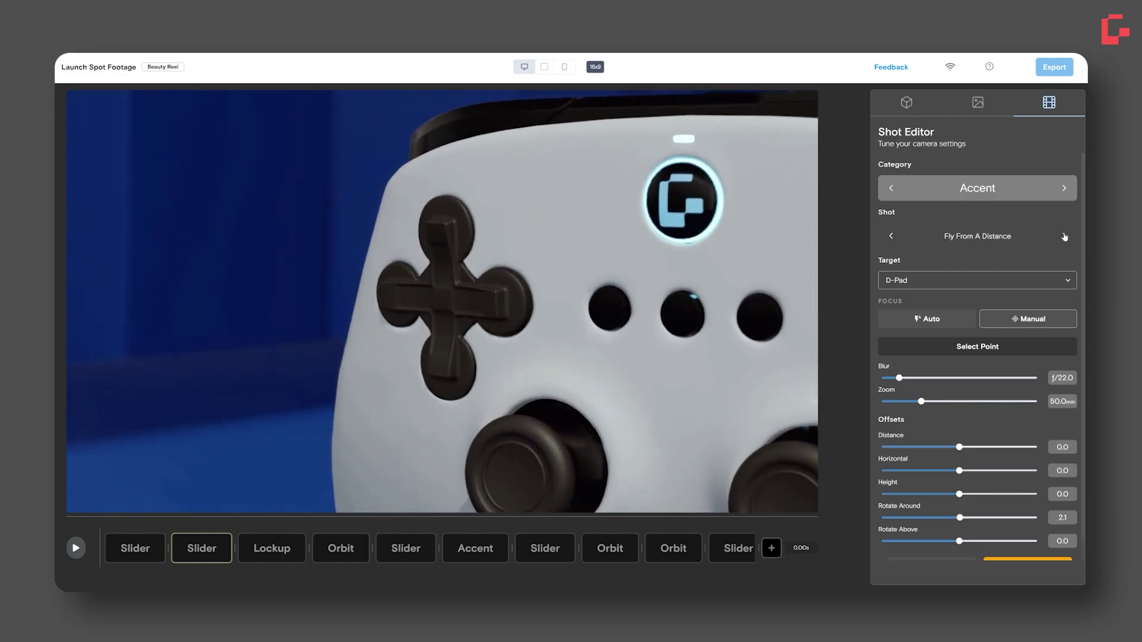
click(1064, 237)
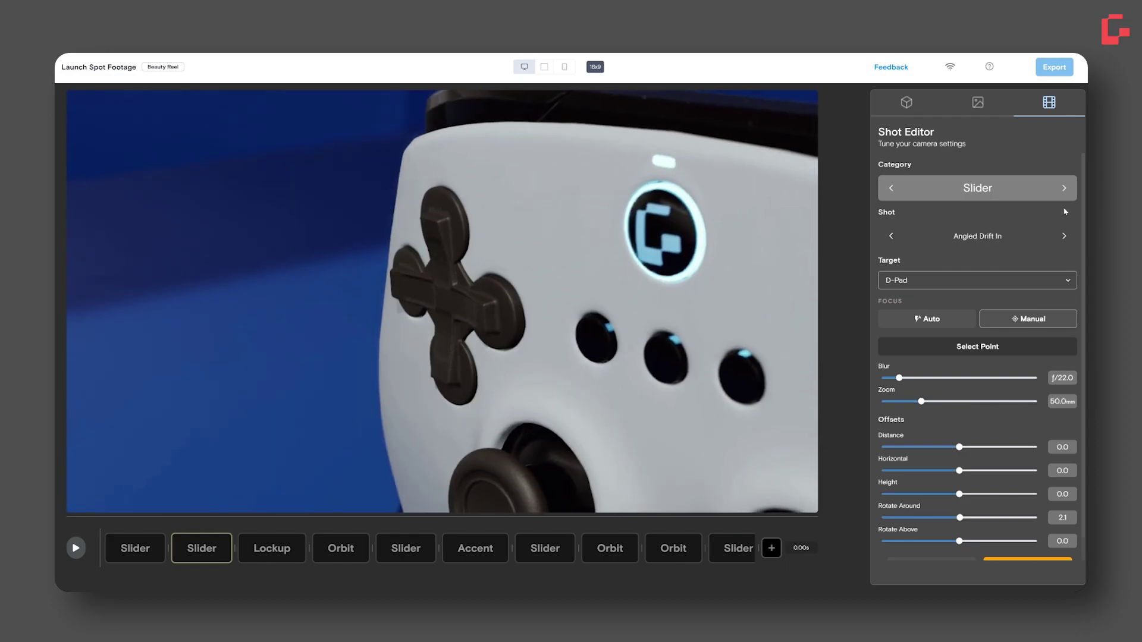
click(1064, 236)
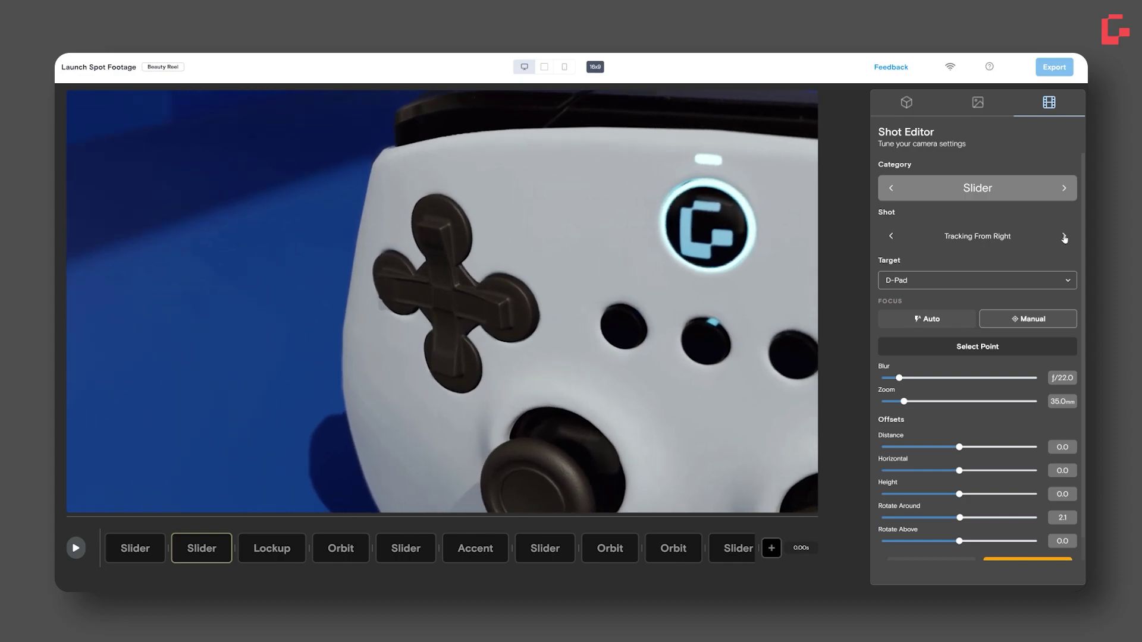
click(1063, 237)
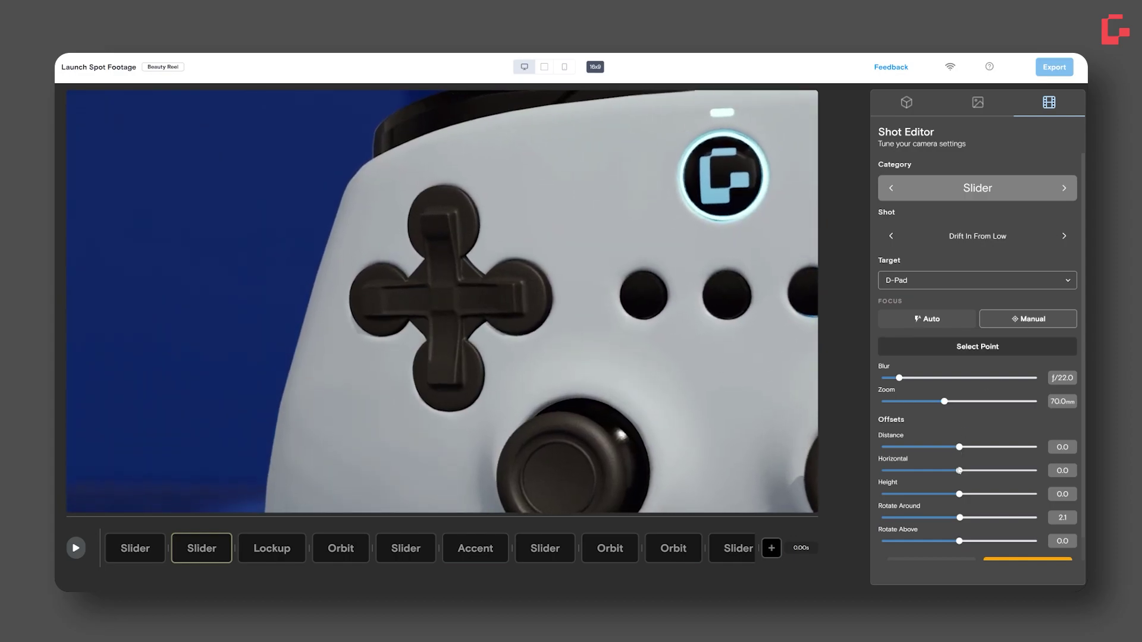
Lower, pull back and nudge left the D-Pad camera at f/5.6, then deselect the shot
drag(957, 498, 945, 496)
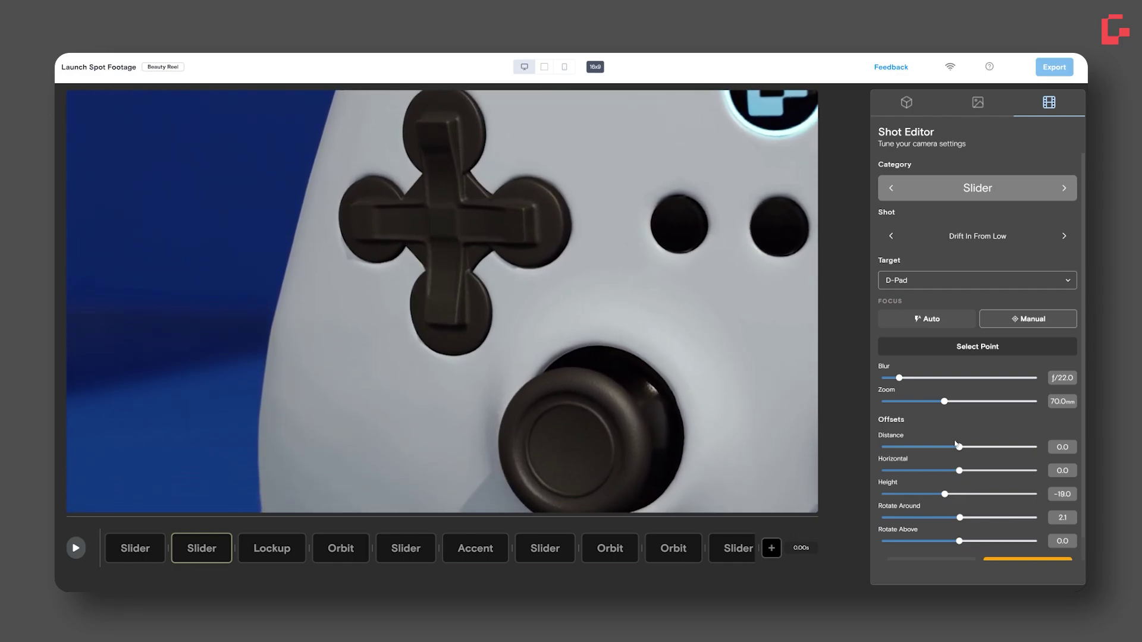
mouse_move(964, 454)
mouse_down()
mouse_move(986, 453)
mouse_move(953, 474)
mouse_move(1011, 449)
mouse_up()
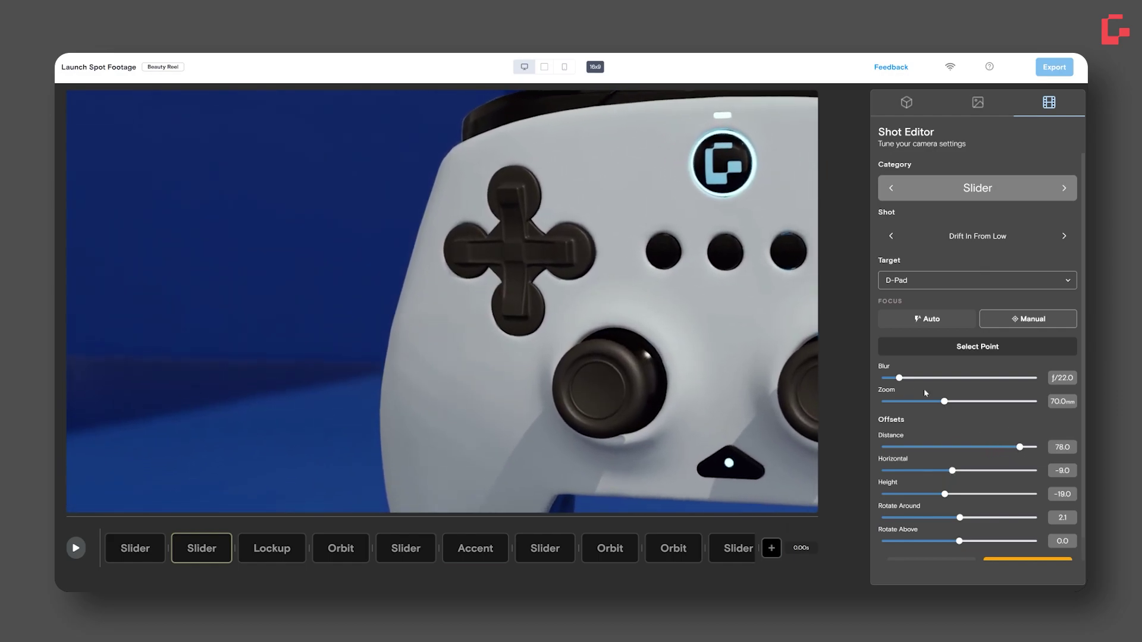
drag(916, 379, 969, 378)
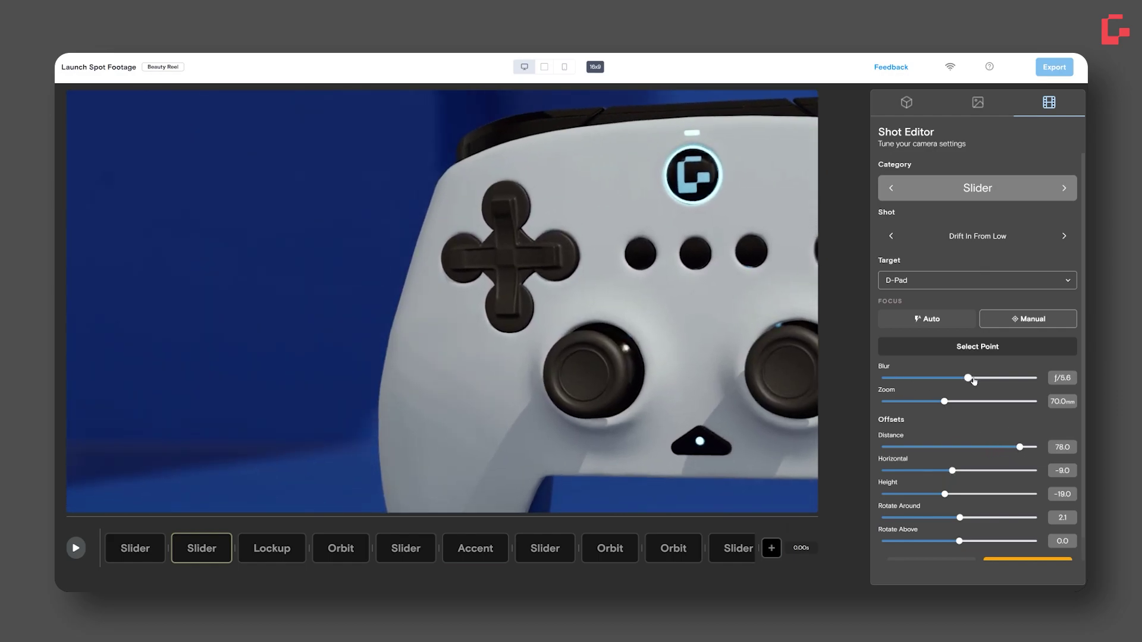
drag(956, 471, 952, 472)
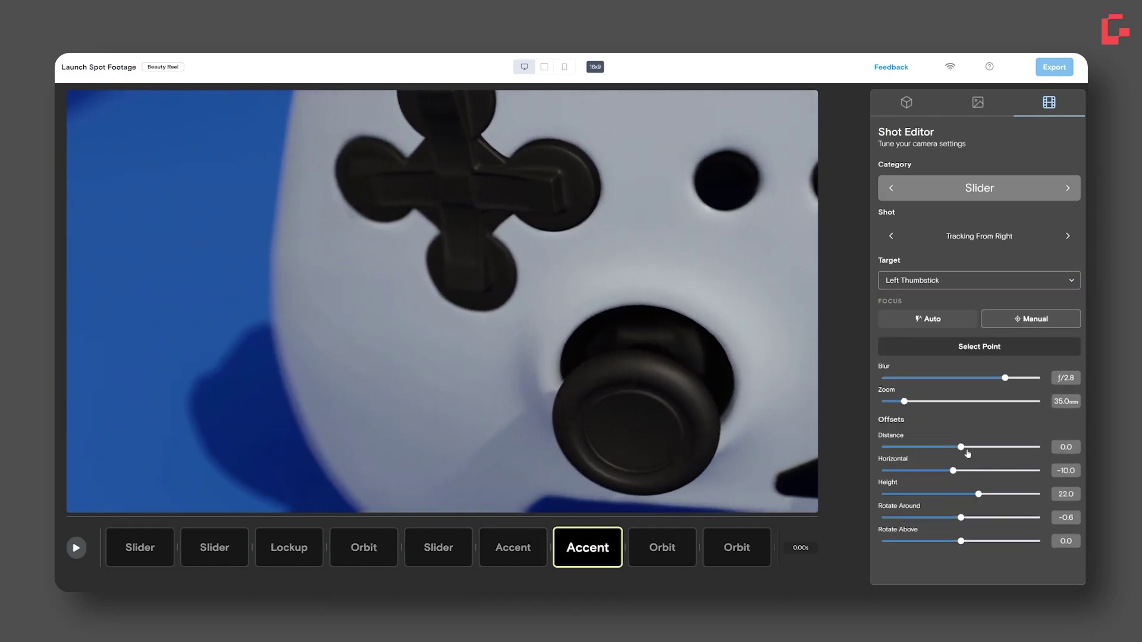
click(662, 557)
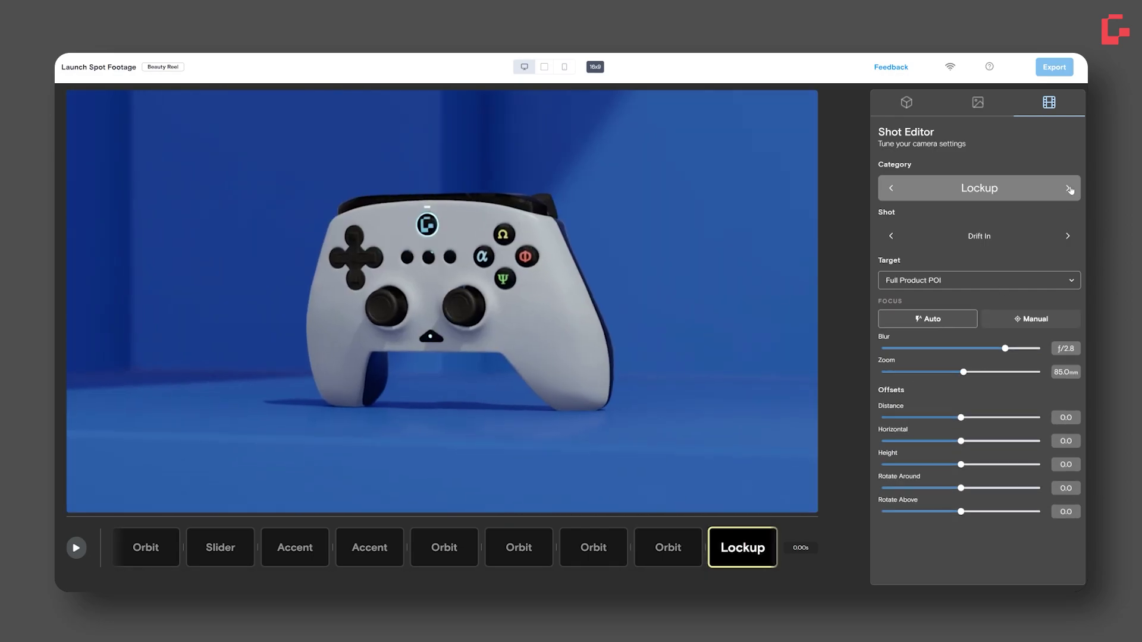
click(1069, 189)
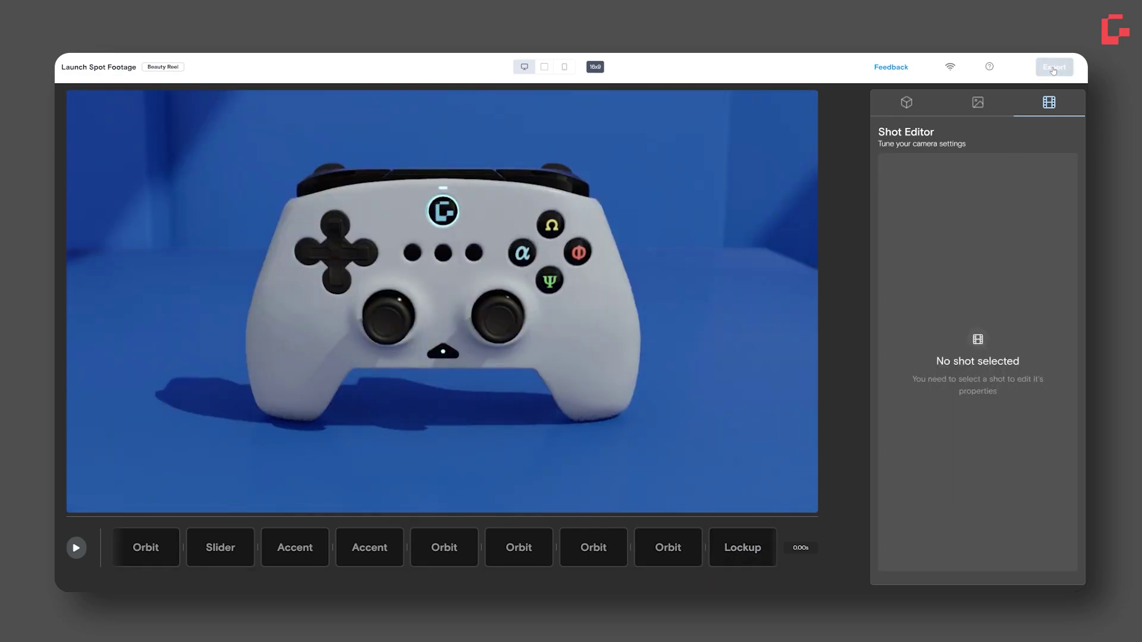
Render the reel at 16x9 Fast quality and open the rendered video from the project page
click(1053, 68)
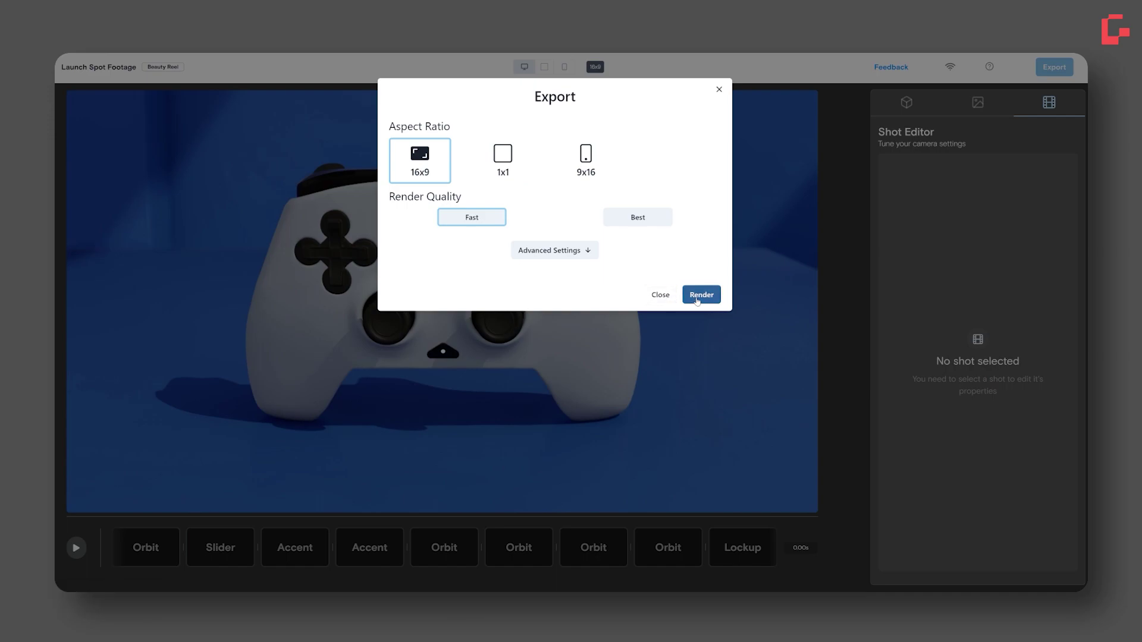
click(697, 298)
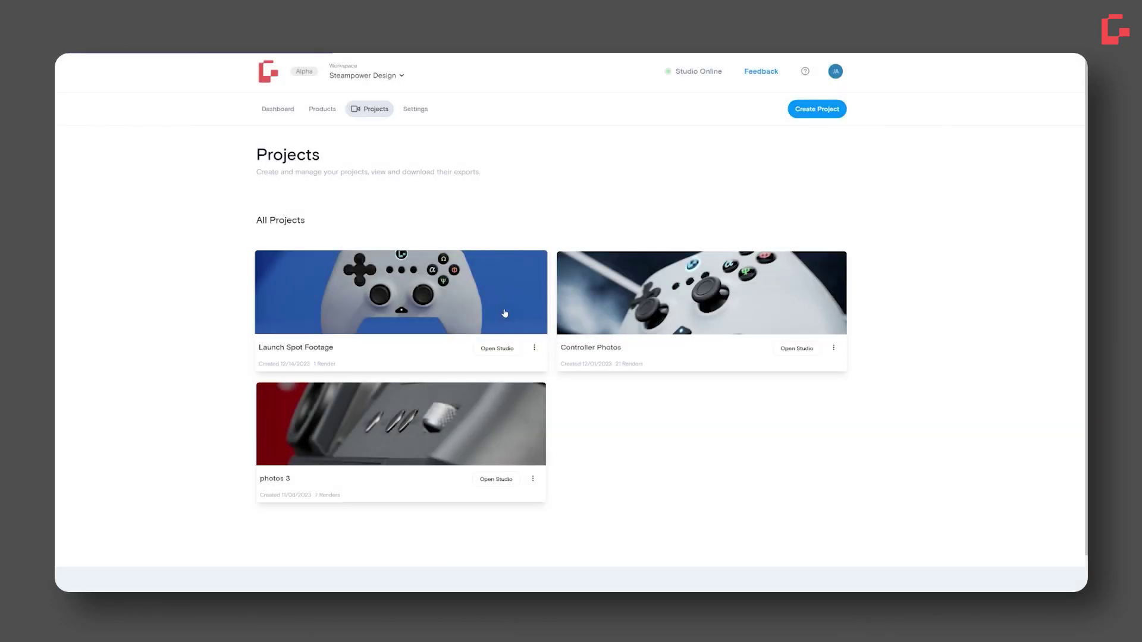
click(503, 312)
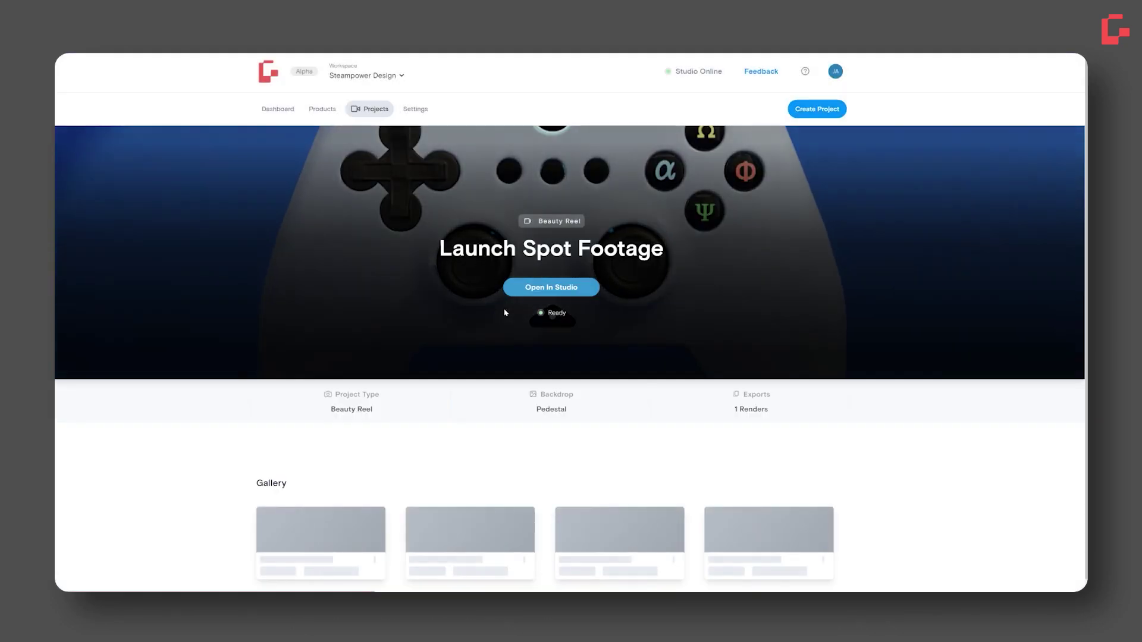
scroll(197, 452, down, 1)
click(326, 507)
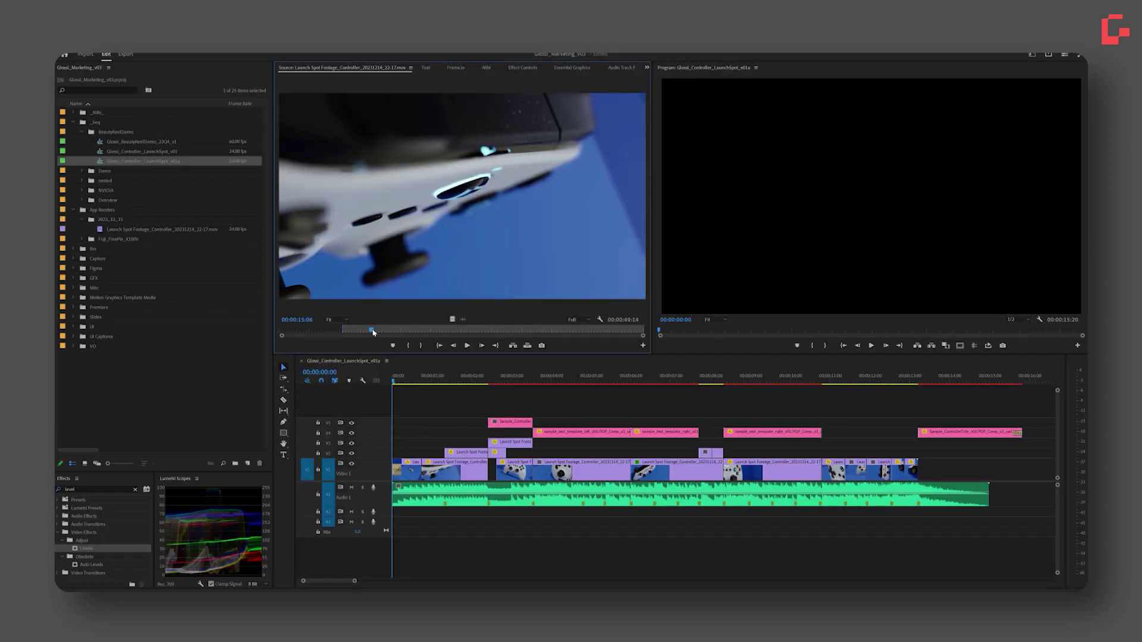
Append the rendered clip to V1 after the existing clips and play the sequence
drag(940, 446, 998, 465)
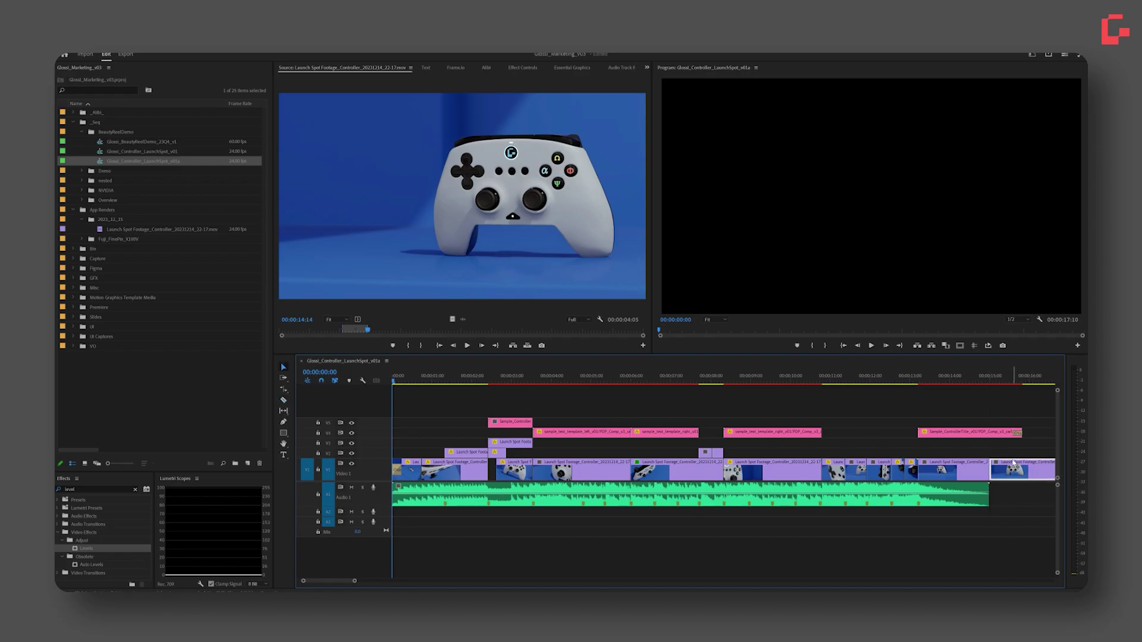
key(space)
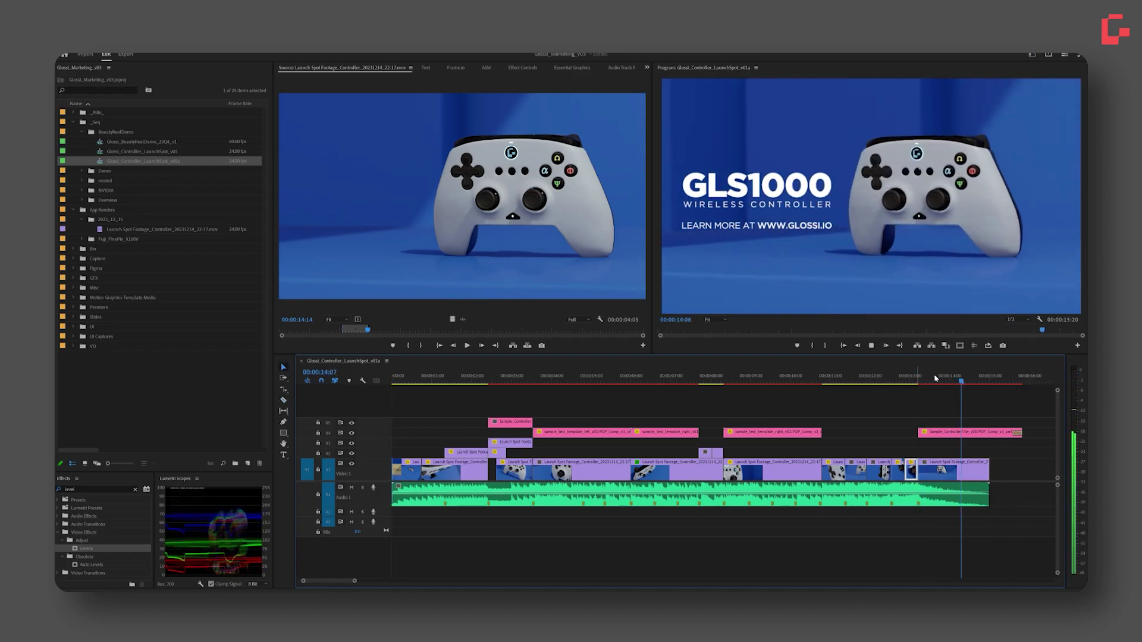